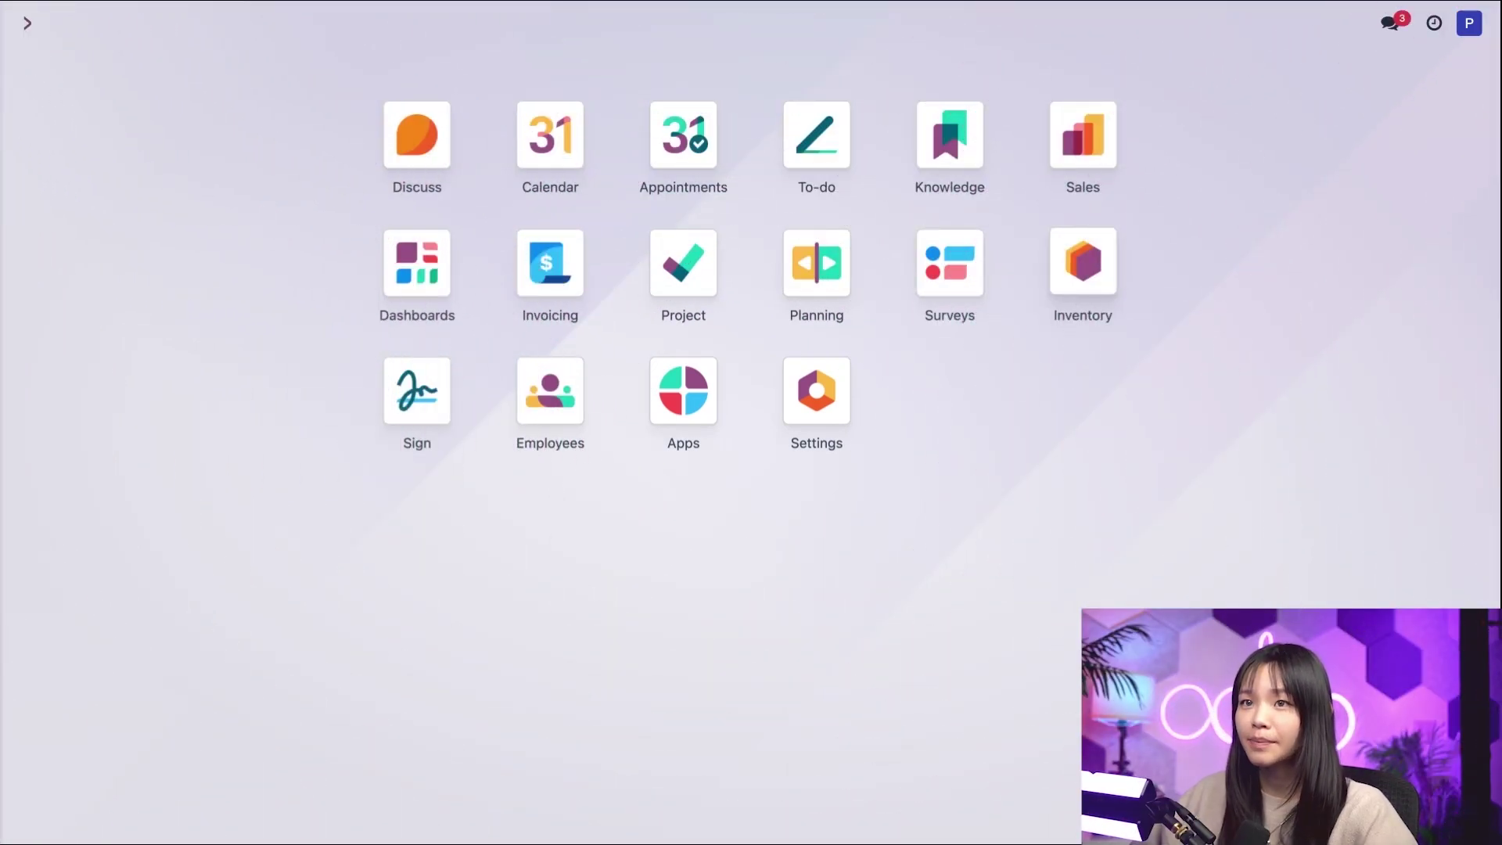
- Open the Inventory Settings page to check the Warehouse options
{"action": "left_click", "coordinate": [1083, 266]}
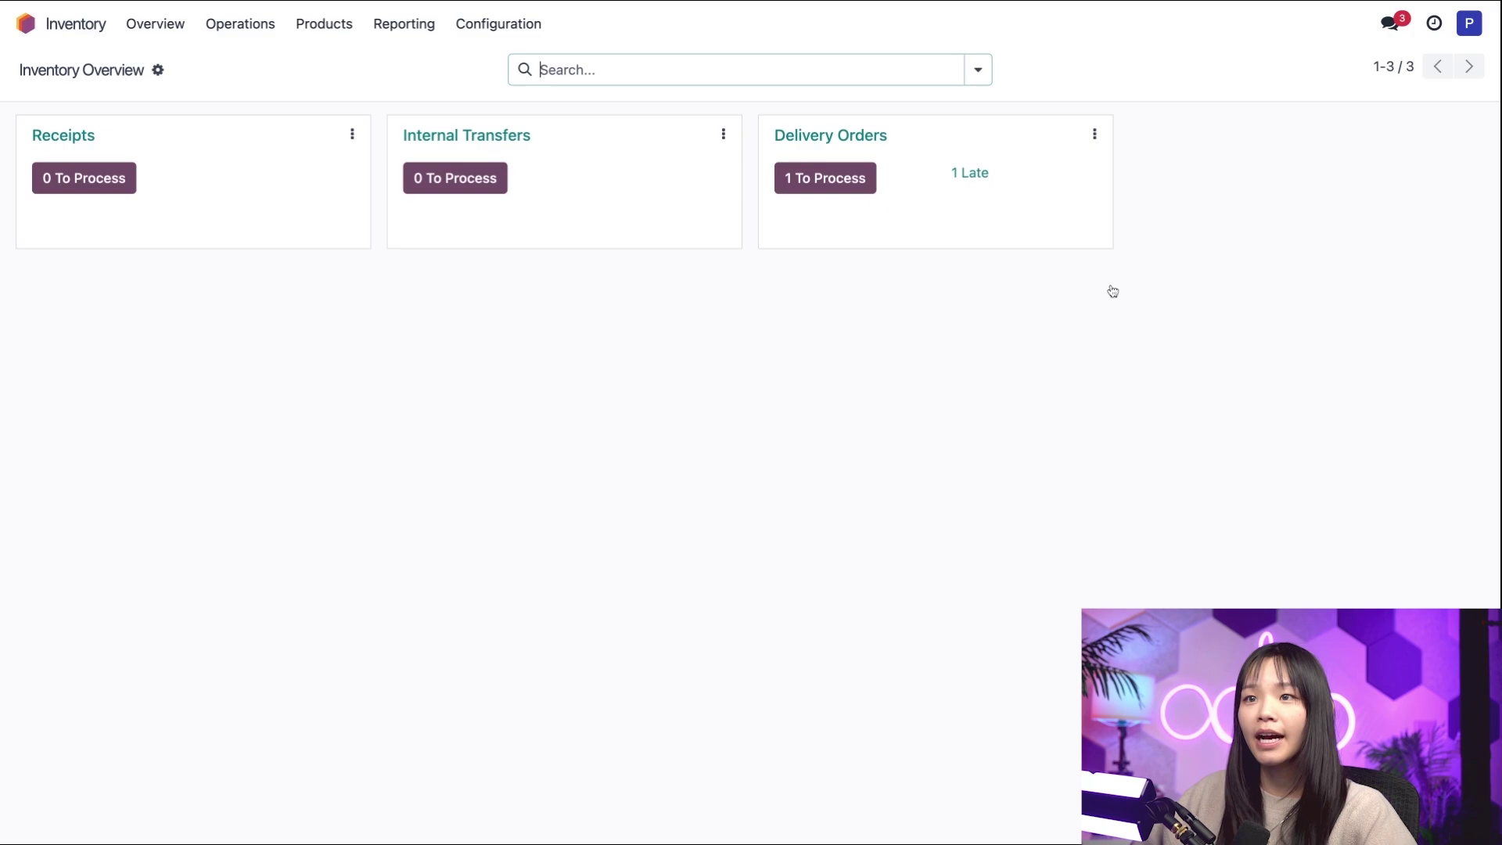
{"action": "left_click", "coordinate": [499, 25]}
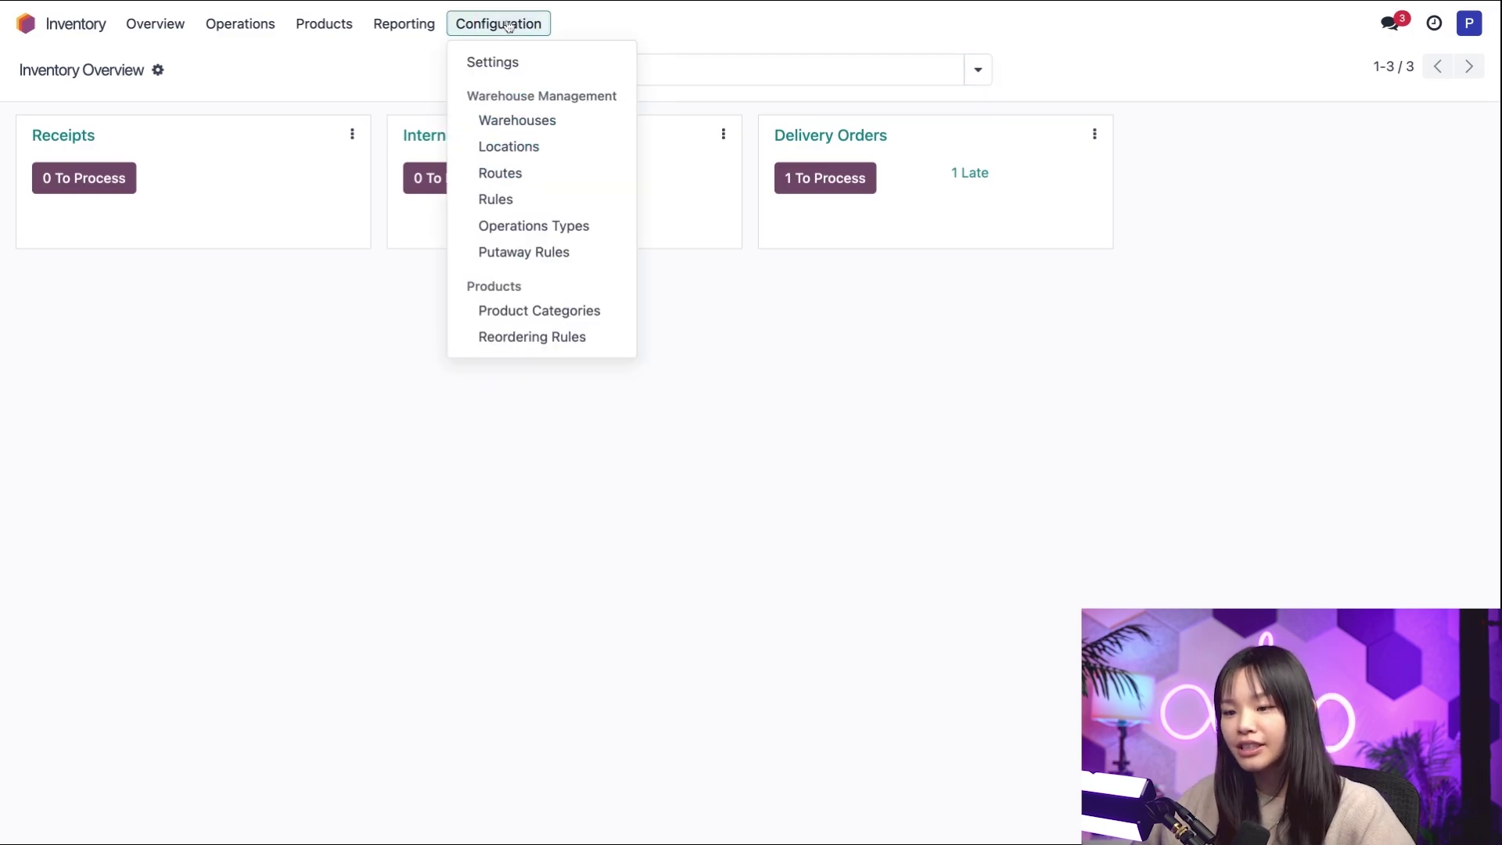
{"action": "left_click", "coordinate": [581, 62]}
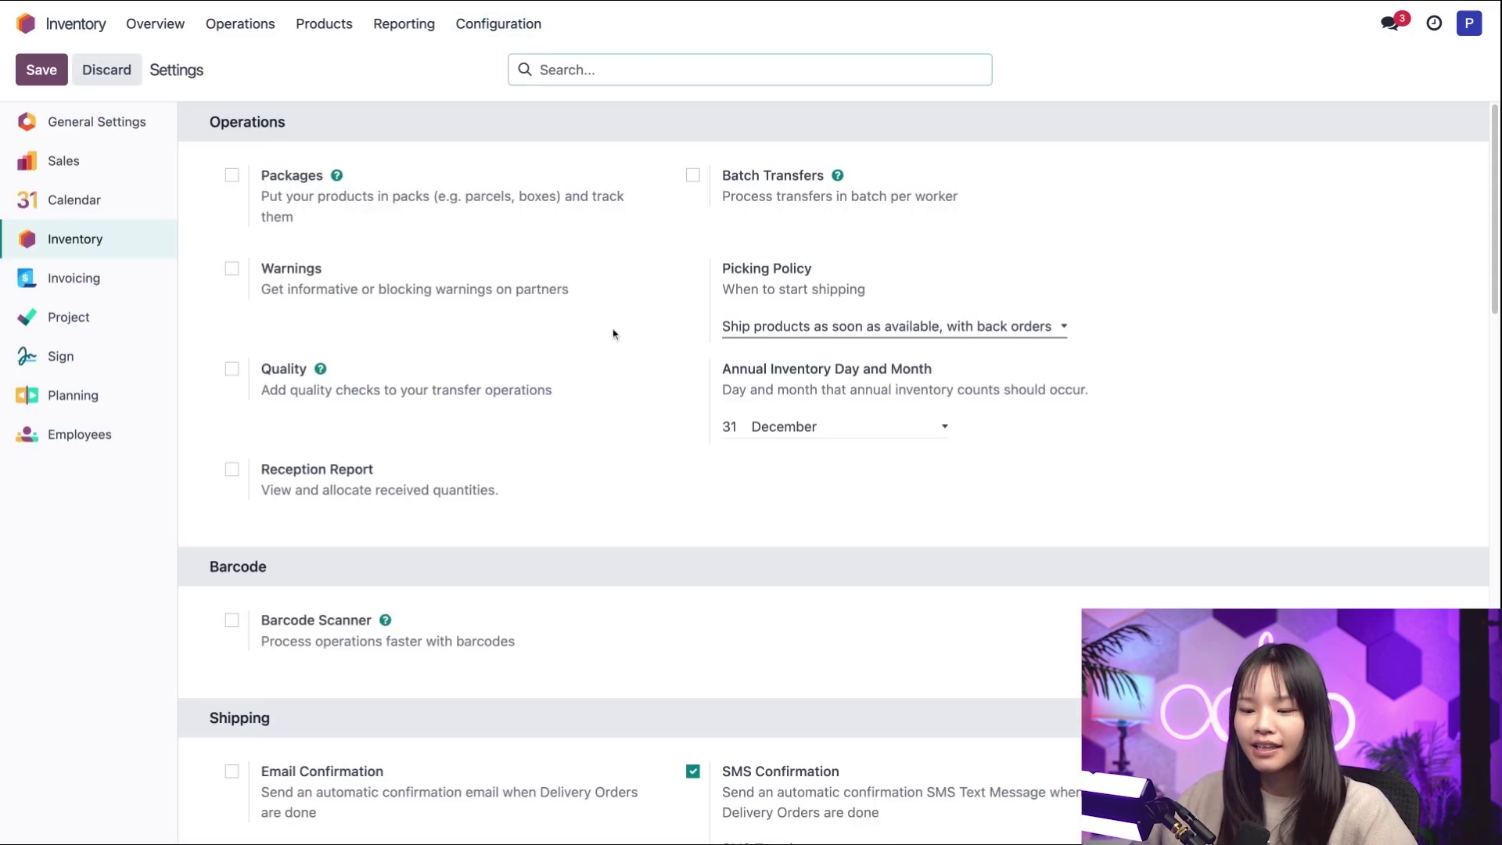
{"action": "scroll", "coordinate": [612, 334], "scroll_direction": "down", "scroll_amount": 5}
{"action": "scroll", "coordinate": [613, 333], "scroll_direction": "down", "scroll_amount": 5}
{"action": "scroll", "coordinate": [612, 333], "scroll_direction": "down", "scroll_amount": 5}
{"action": "scroll", "coordinate": [613, 334], "scroll_direction": "down", "scroll_amount": 5}
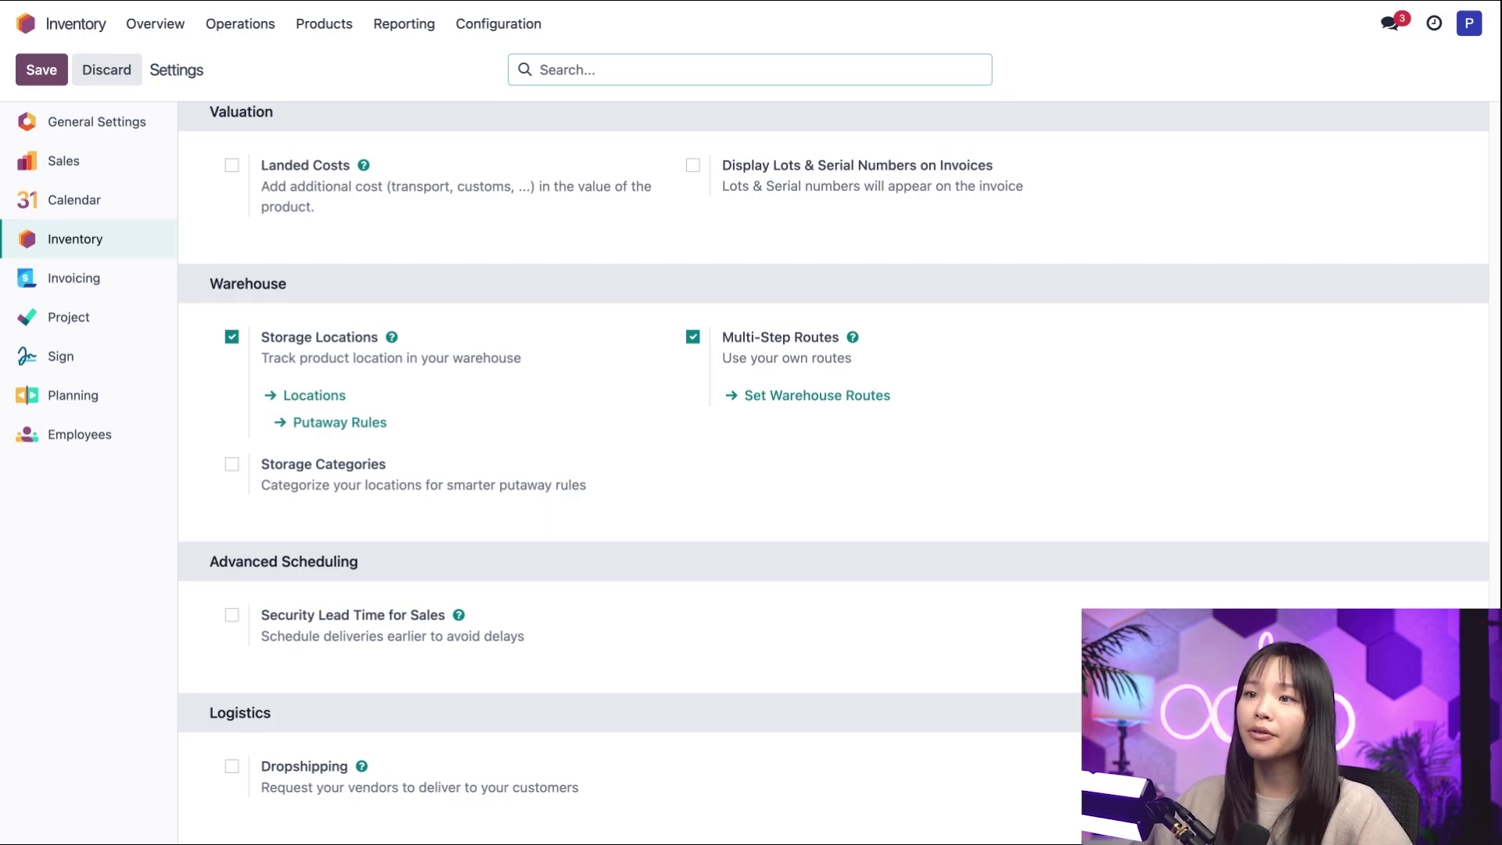
- Show the Inventory Locations list from the Configuration menu
{"action": "left_click", "coordinate": [498, 25]}
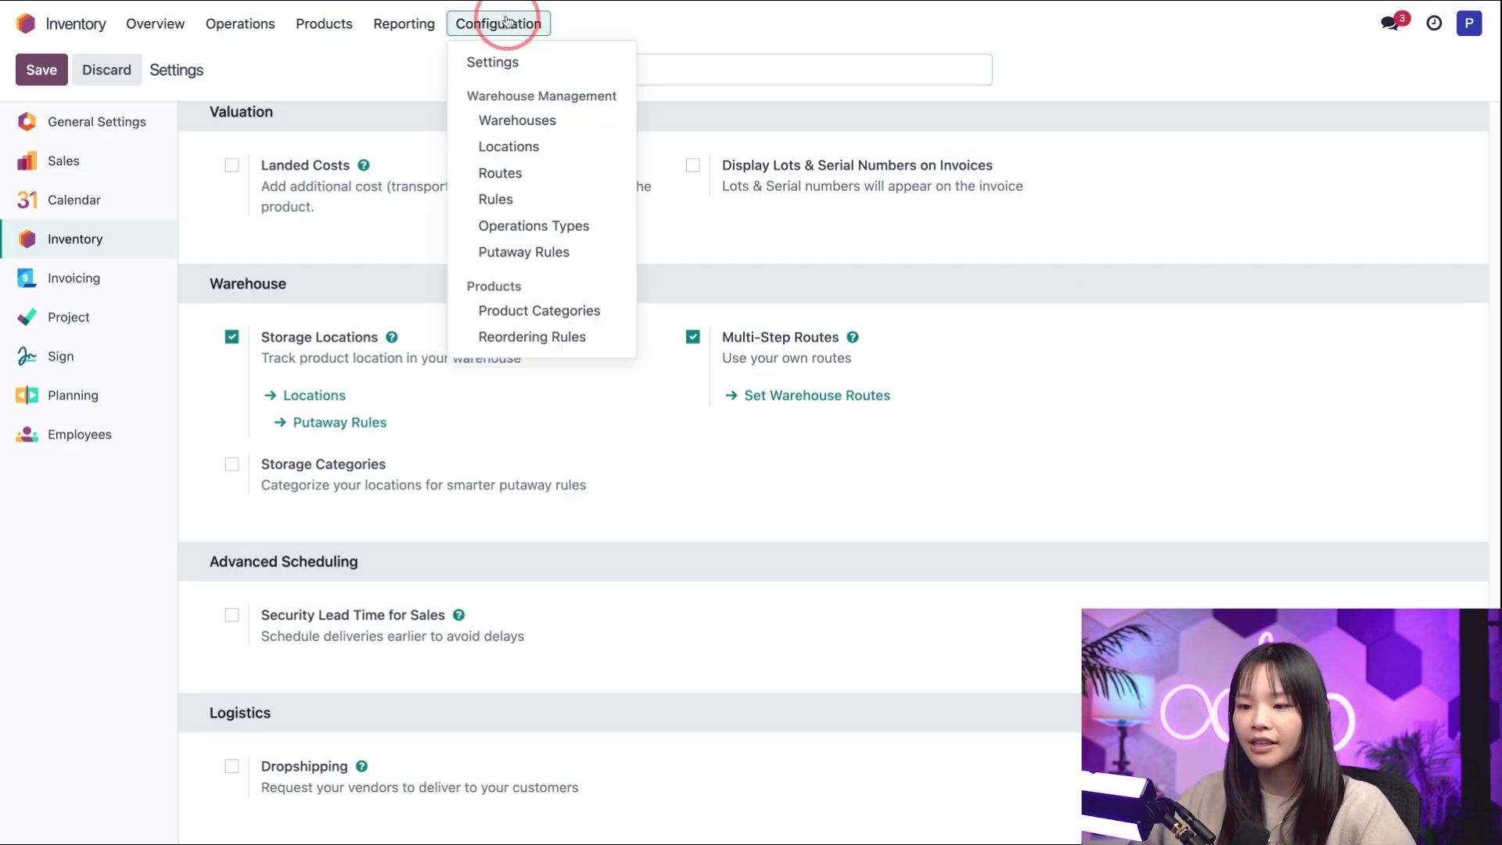
{"action": "left_click", "coordinate": [510, 145]}
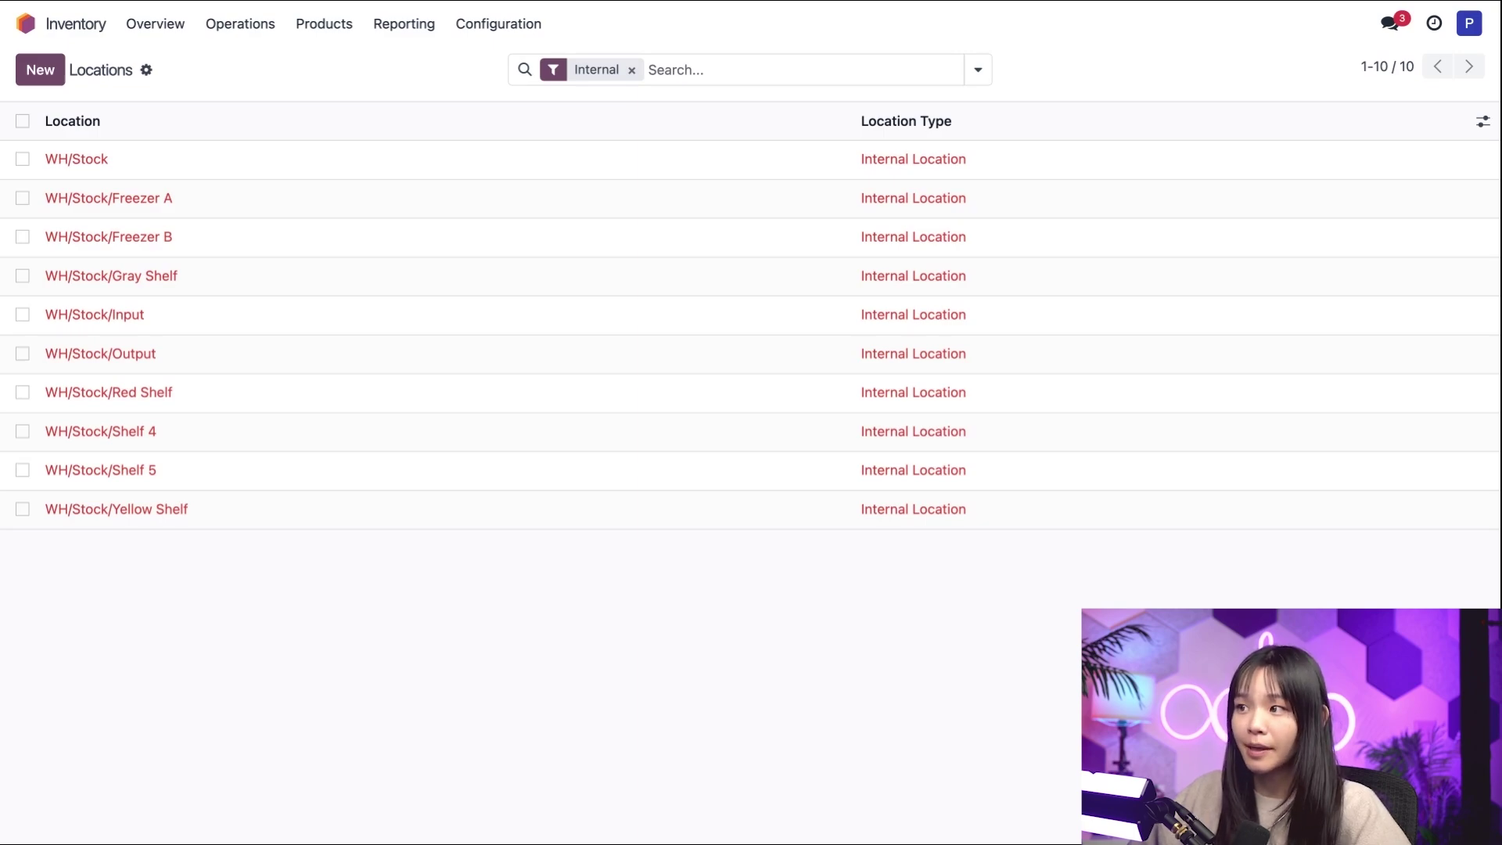
- Open Red Shelf, select its name for renaming, and go back to Locations
{"action": "left_click", "coordinate": [108, 393]}
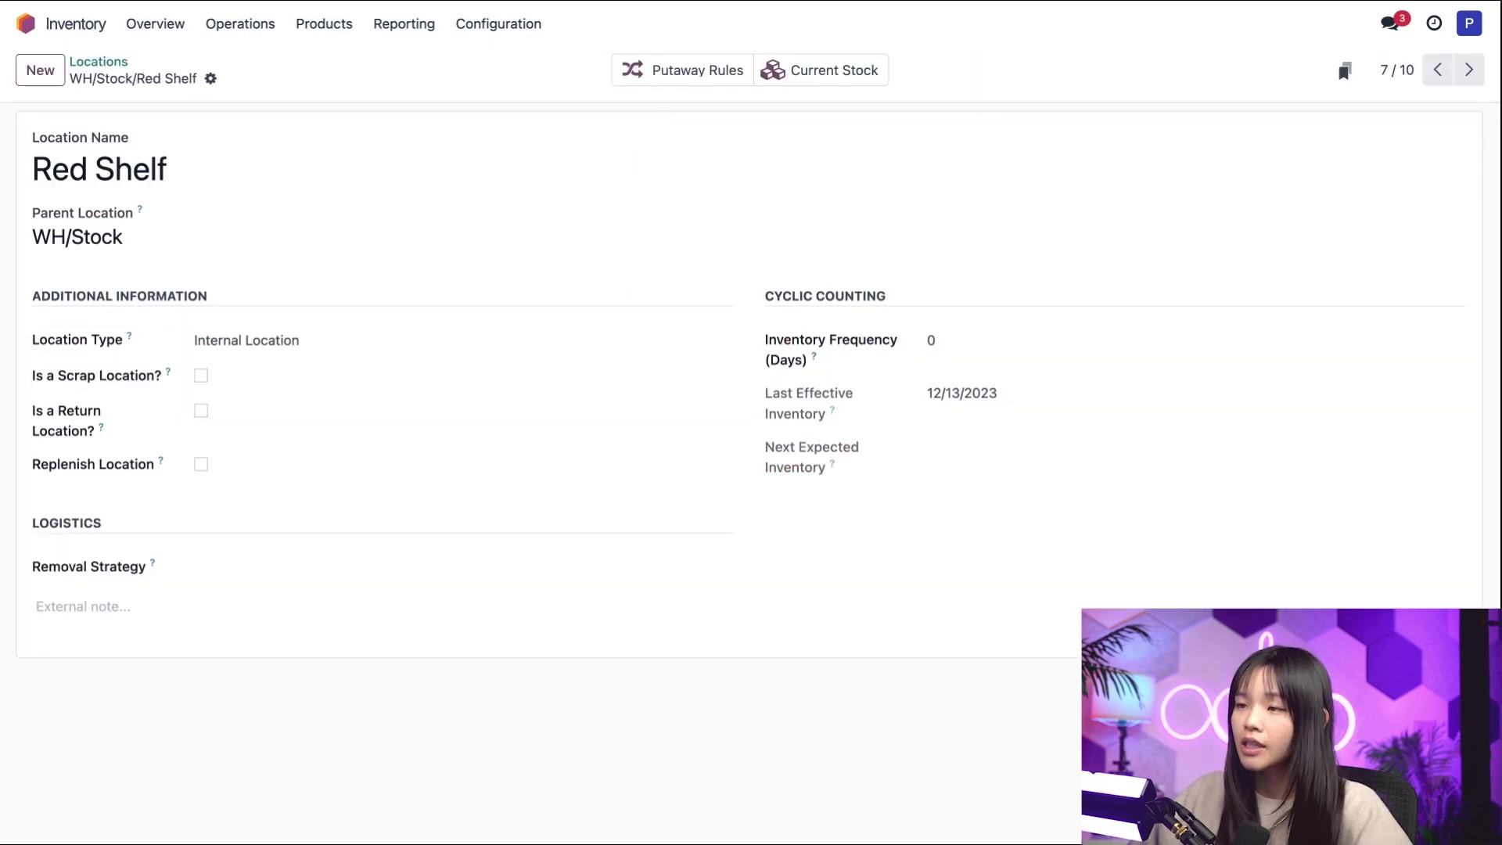
{"action": "left_click", "coordinate": [253, 164]}
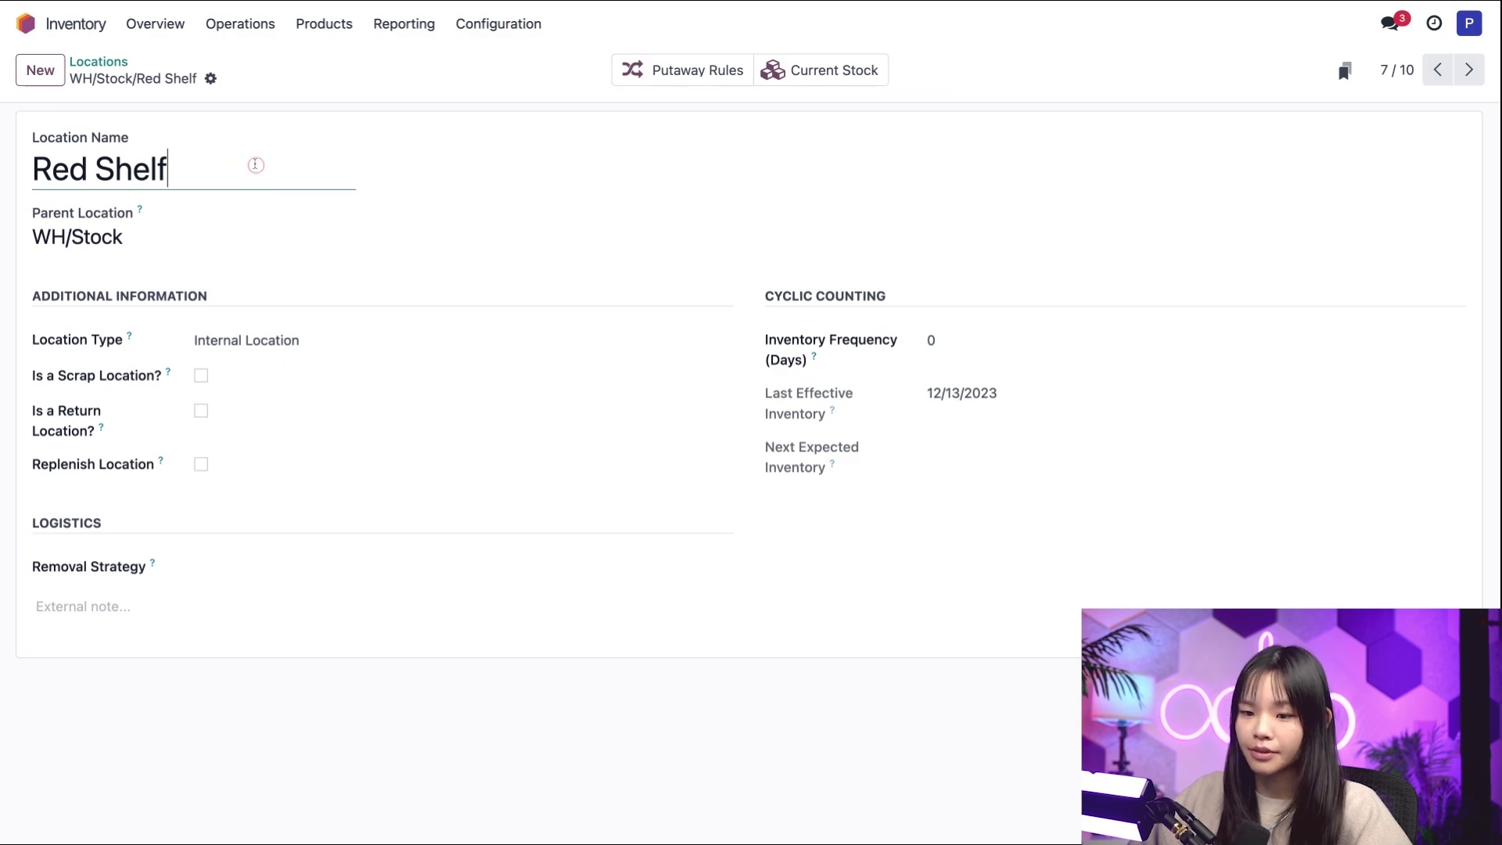
{"action": "double_click", "coordinate": [252, 163]}
{"action": "type", "text": "Shelf"}
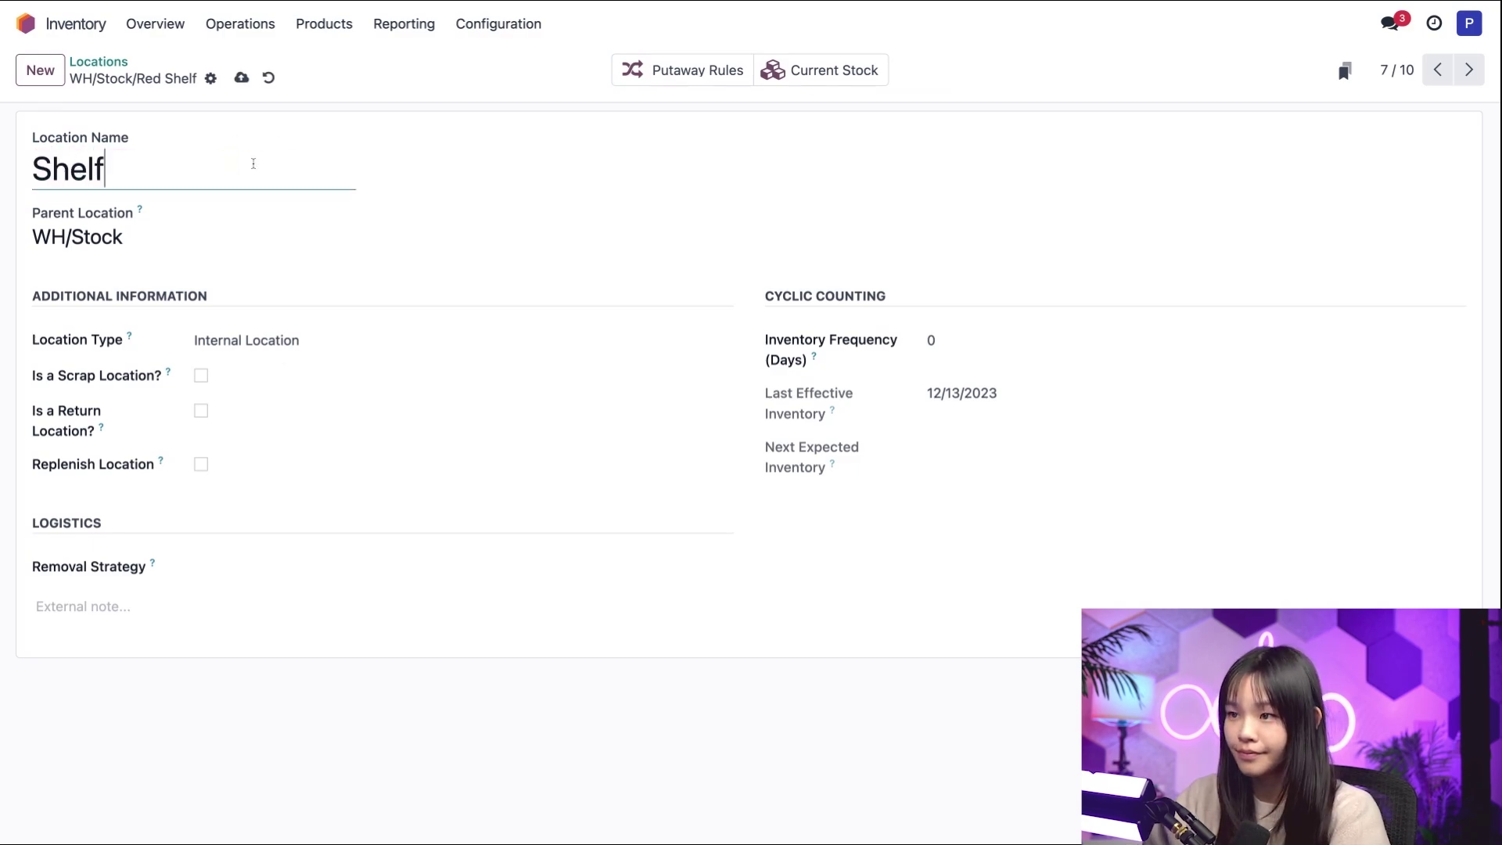
{"action": "type", "text": " 1"}
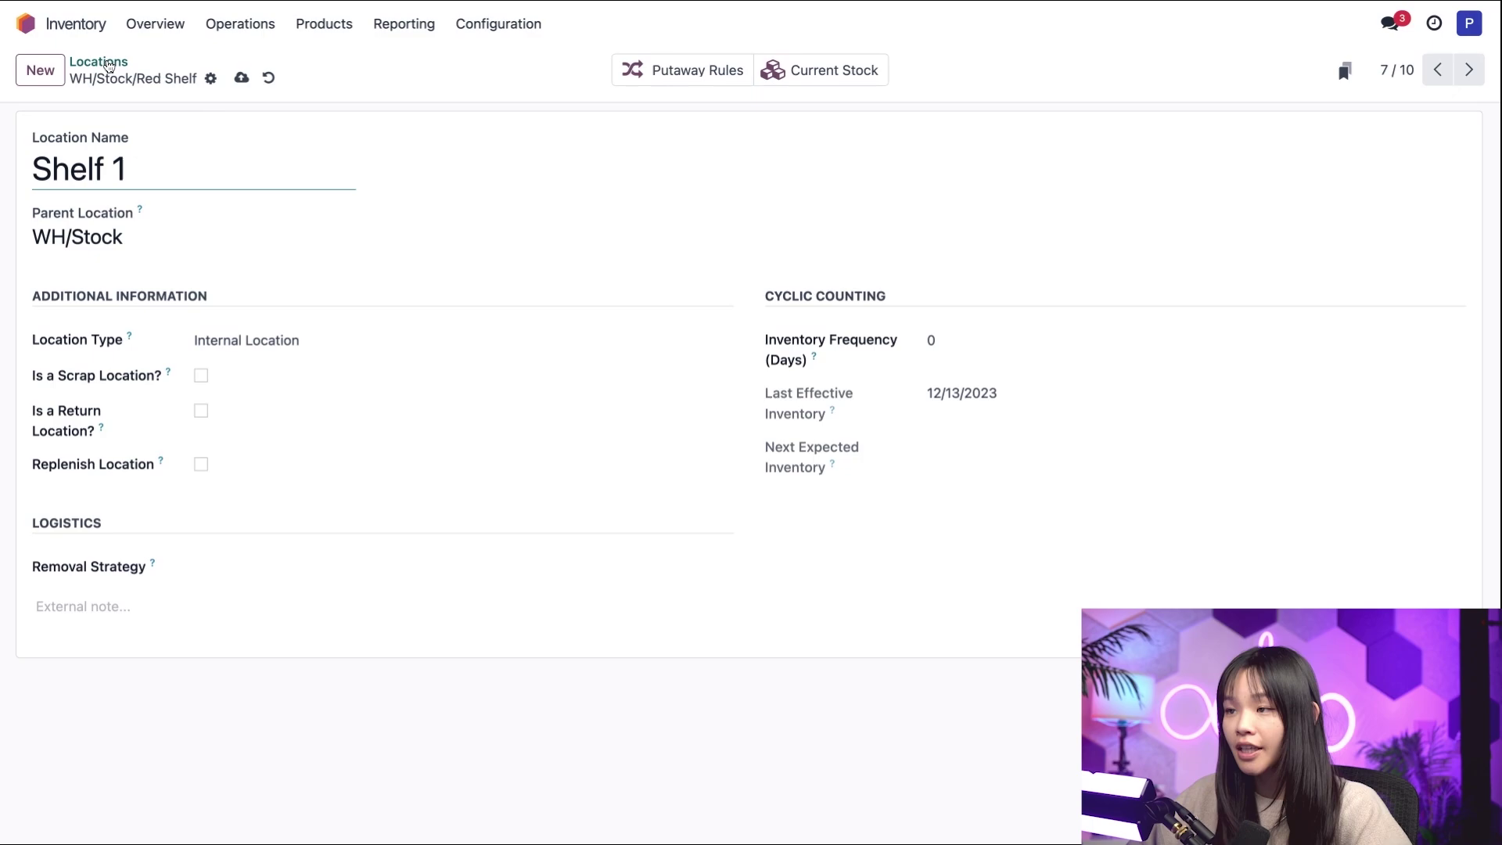
{"action": "left_click", "coordinate": [99, 61]}
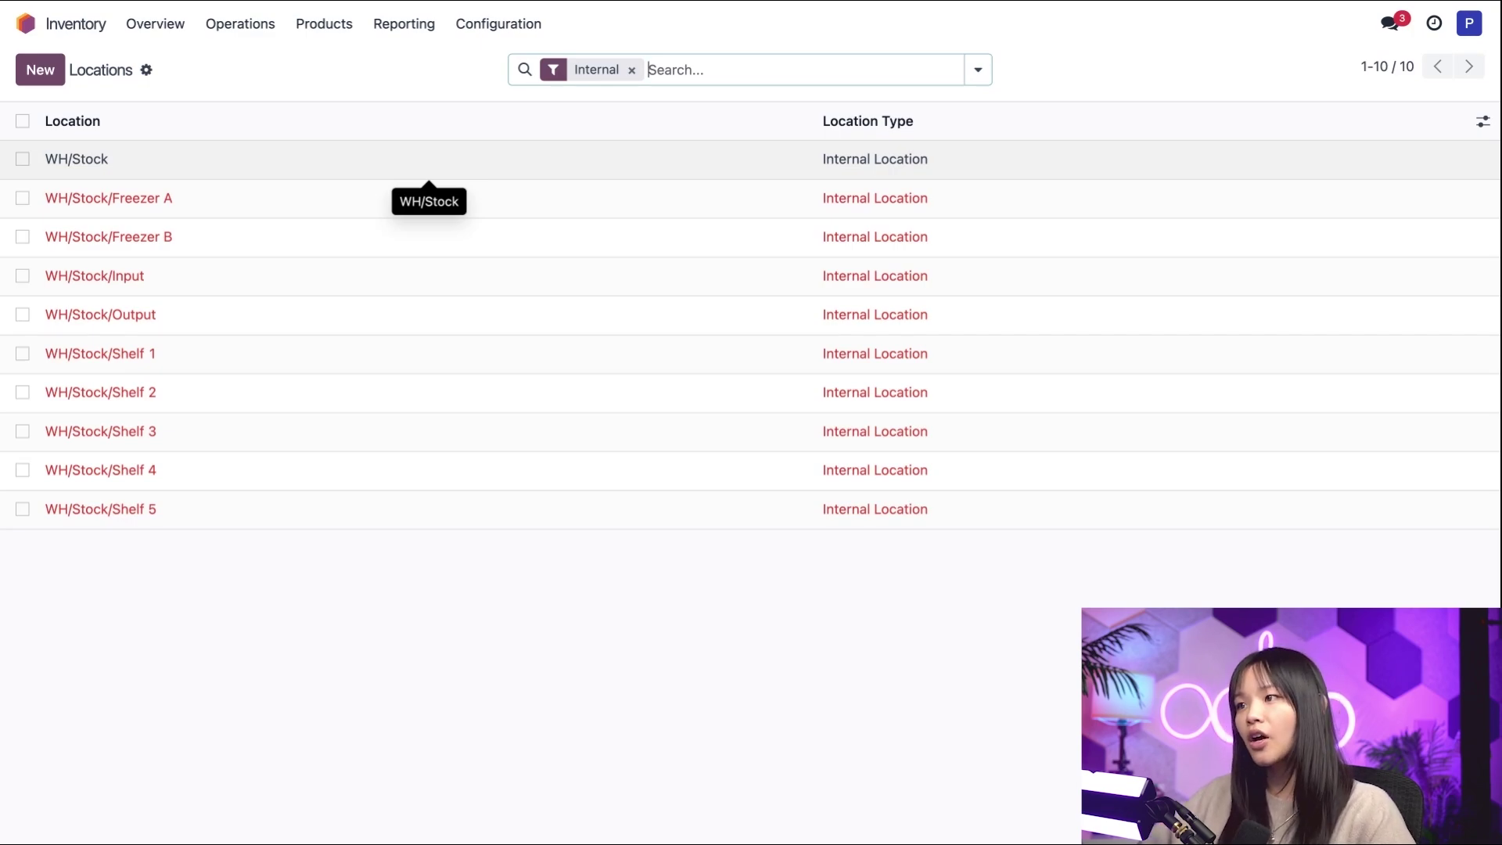
- Give the WH/Stock location the Closest Location removal strategy
{"action": "left_click", "coordinate": [429, 158]}
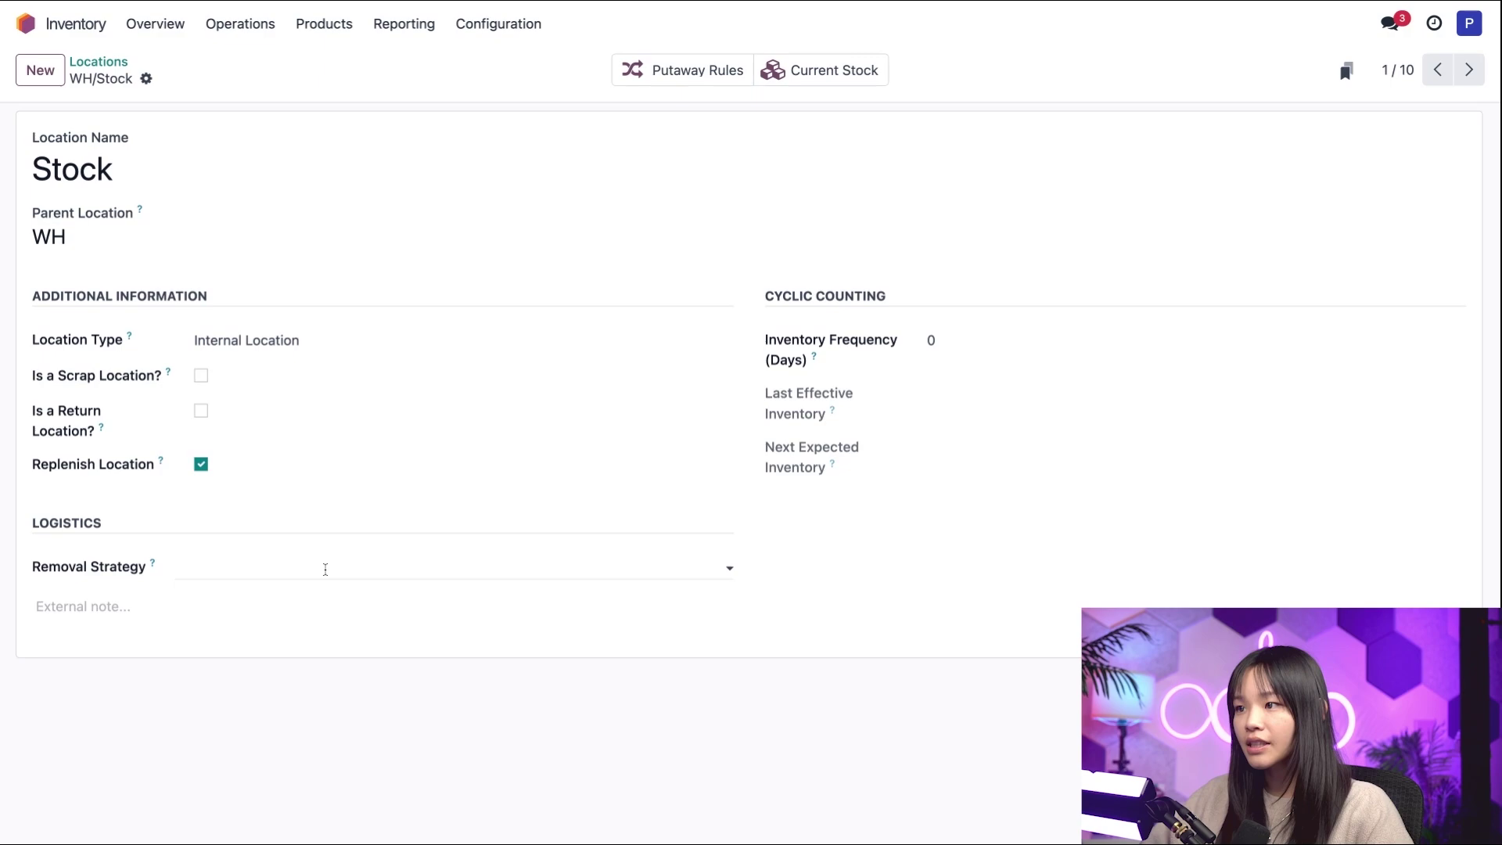
{"action": "left_click", "coordinate": [323, 568]}
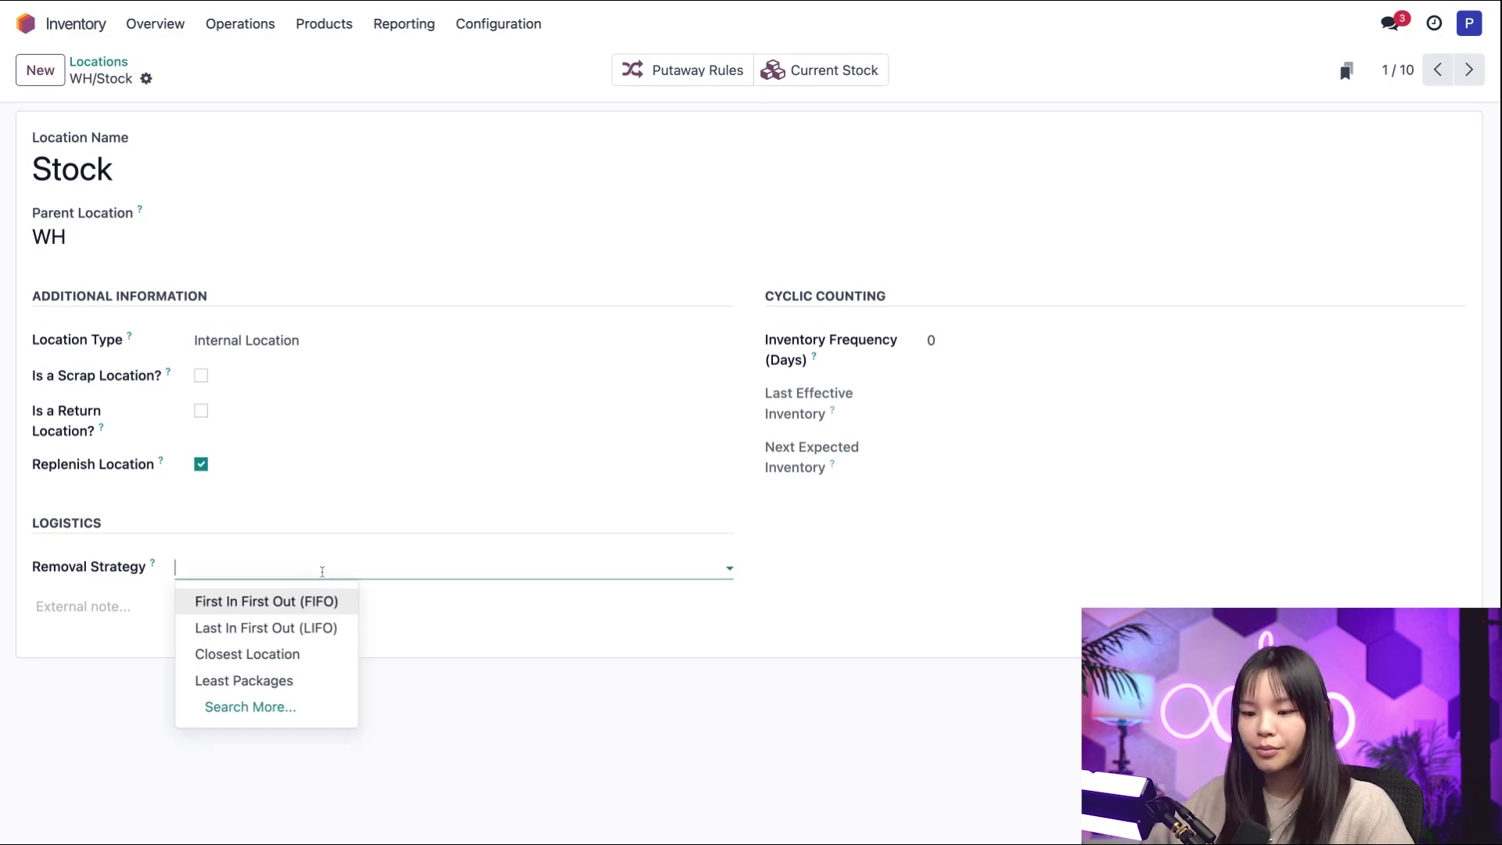
{"action": "left_click", "coordinate": [252, 653]}
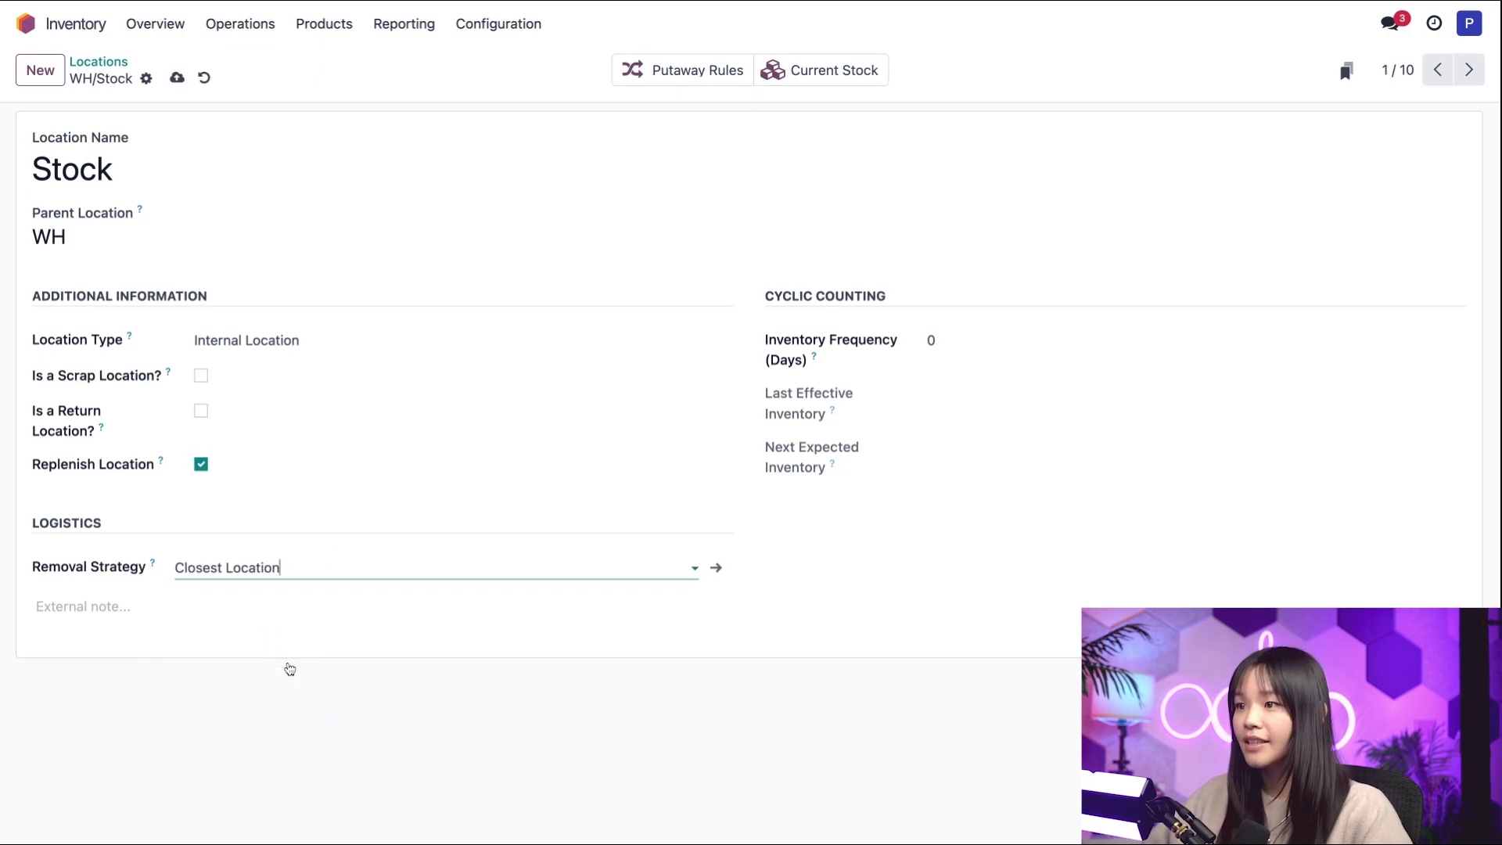
{"action": "left_click", "coordinate": [291, 670]}
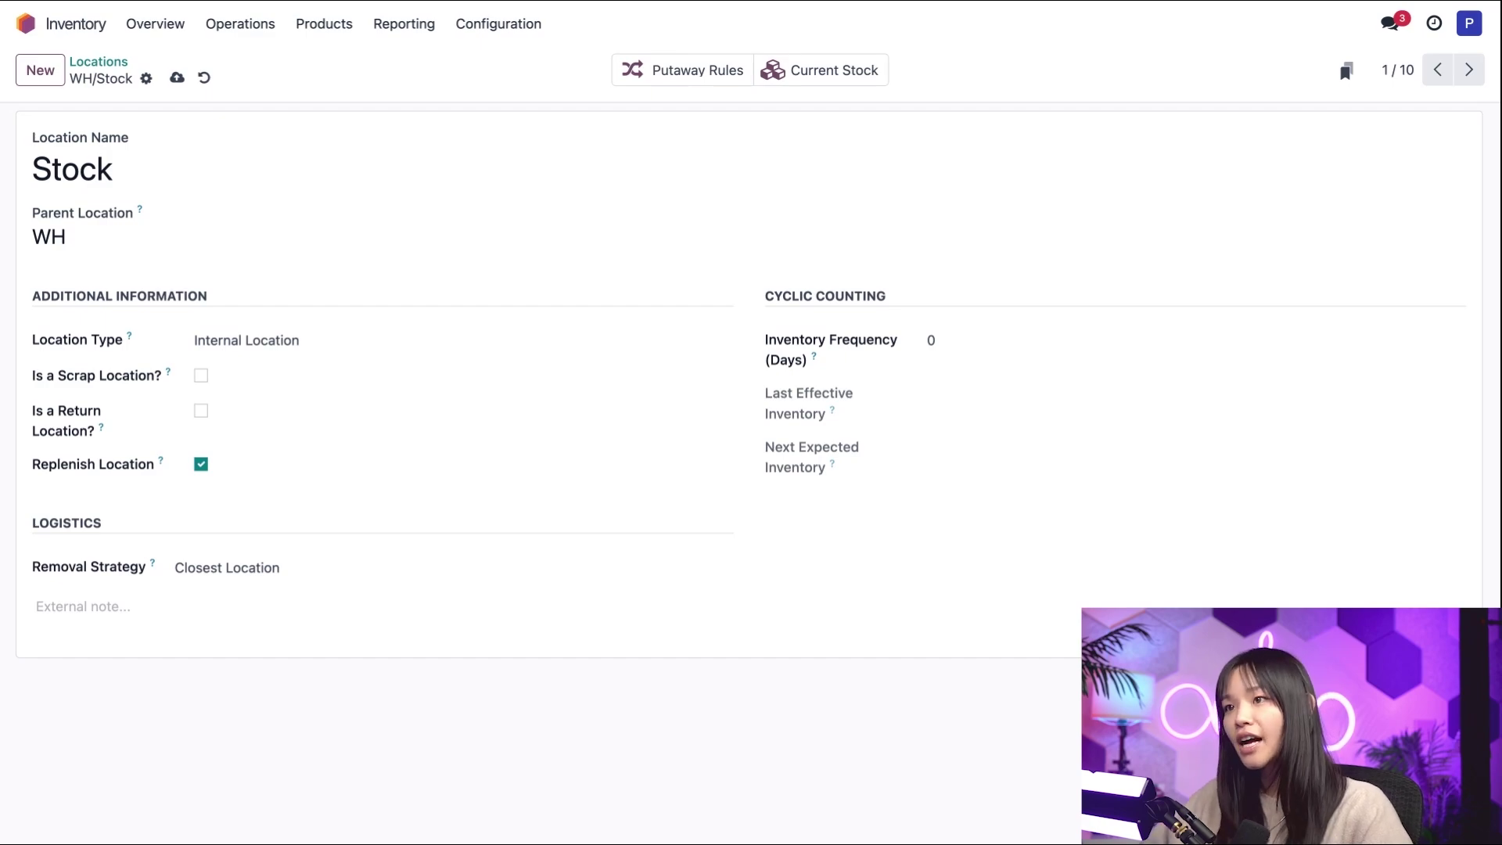
- View Cable Management Box on-hand quantities sorted by location
{"action": "left_click", "coordinate": [324, 24]}
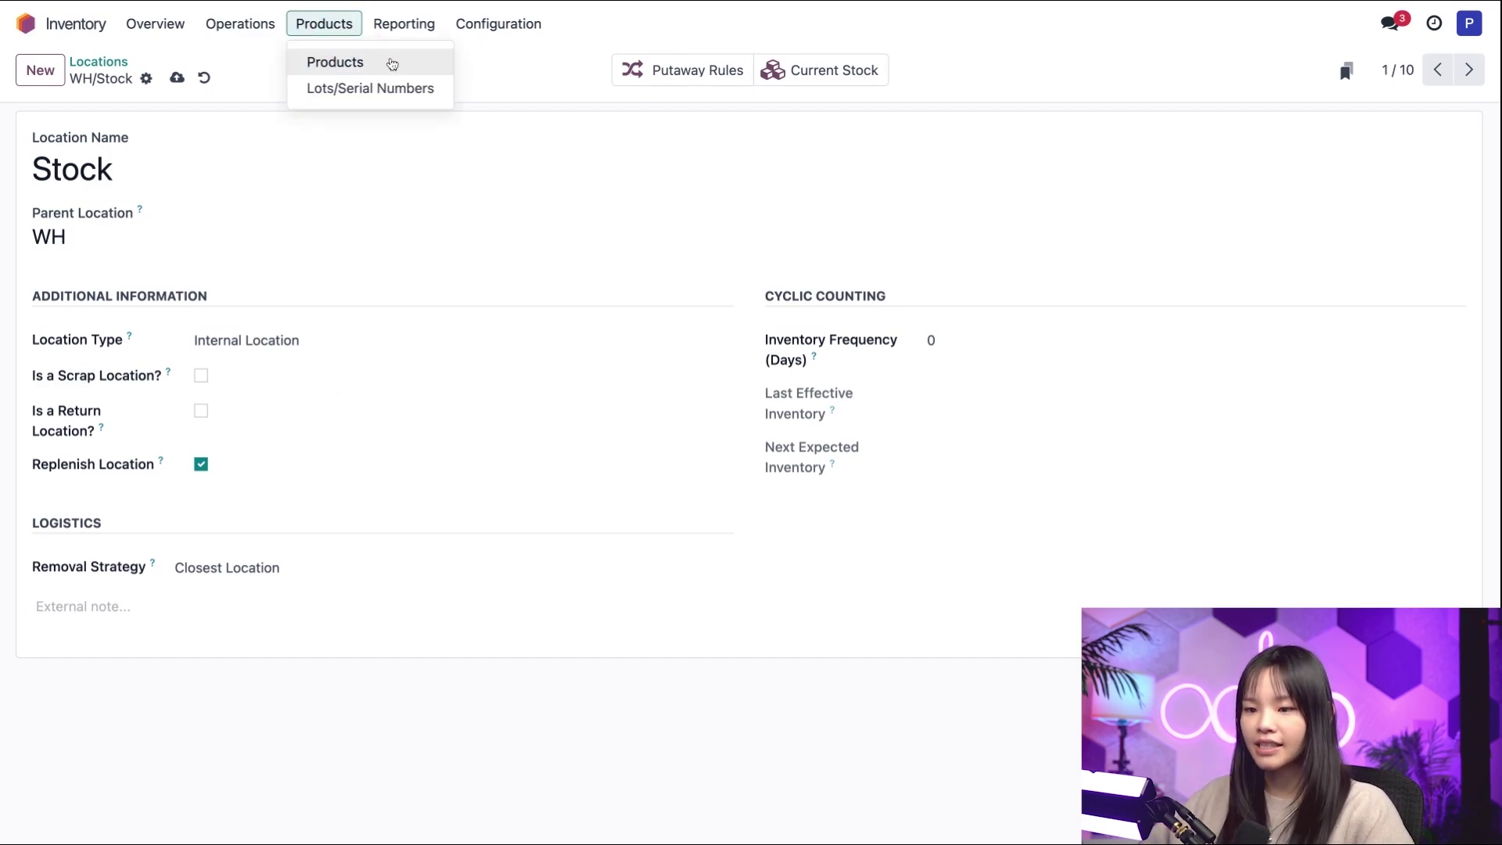
{"action": "left_click", "coordinate": [392, 62]}
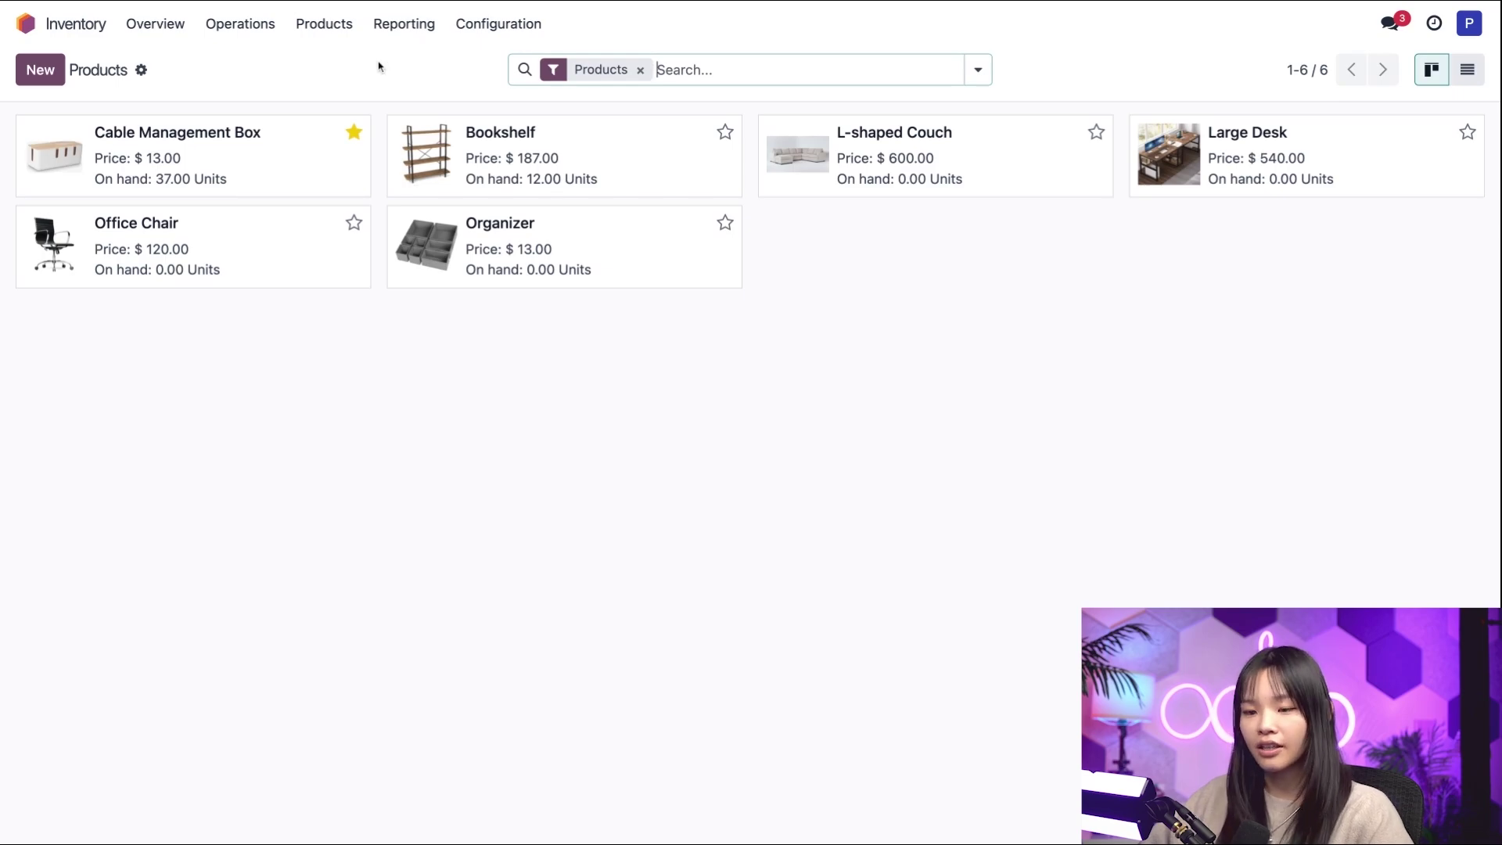
{"action": "left_click", "coordinate": [287, 177]}
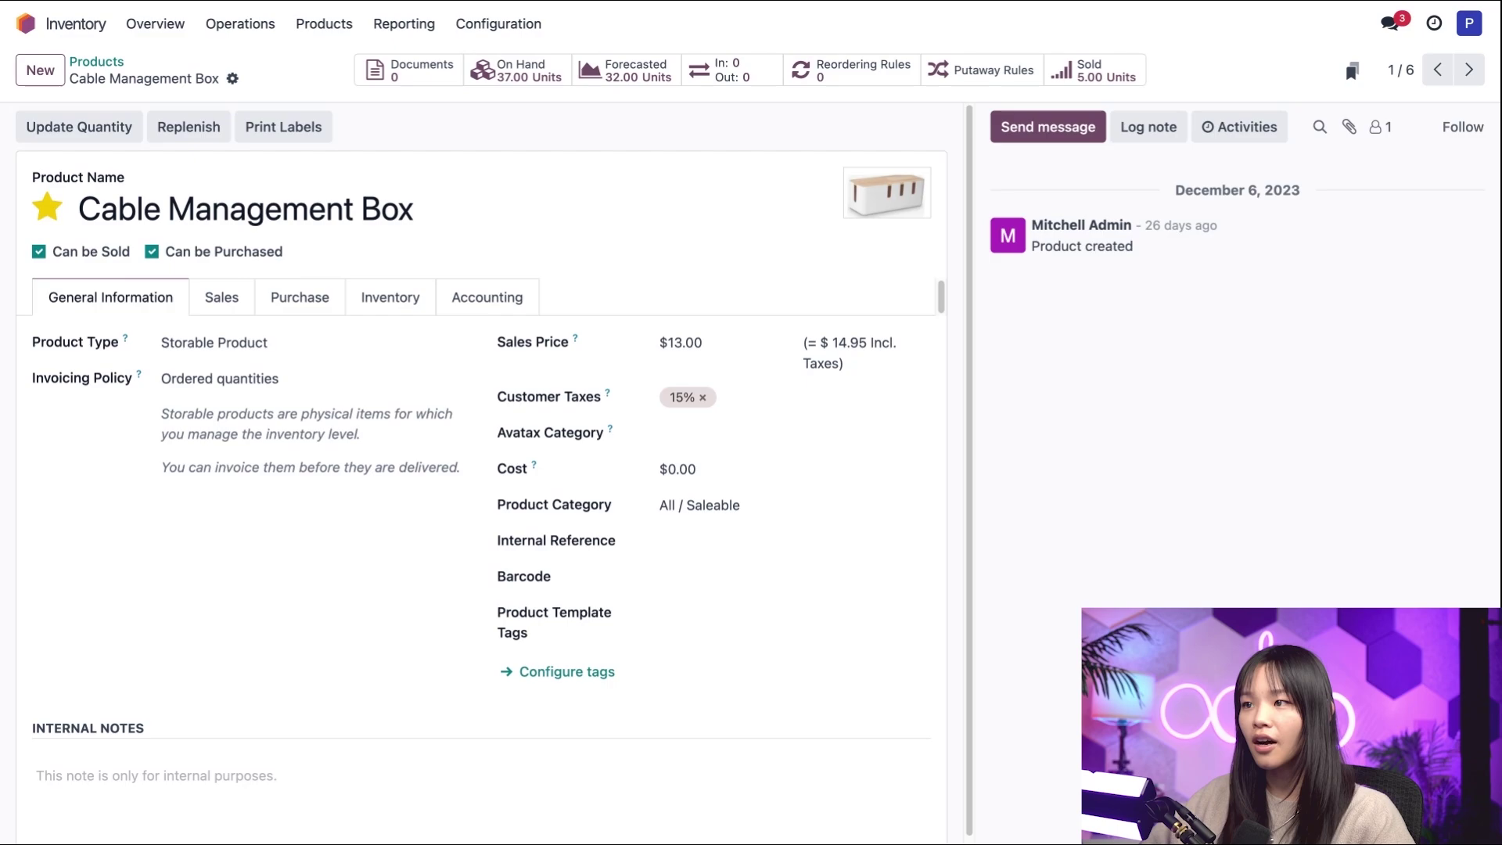
{"action": "left_click", "coordinate": [517, 73]}
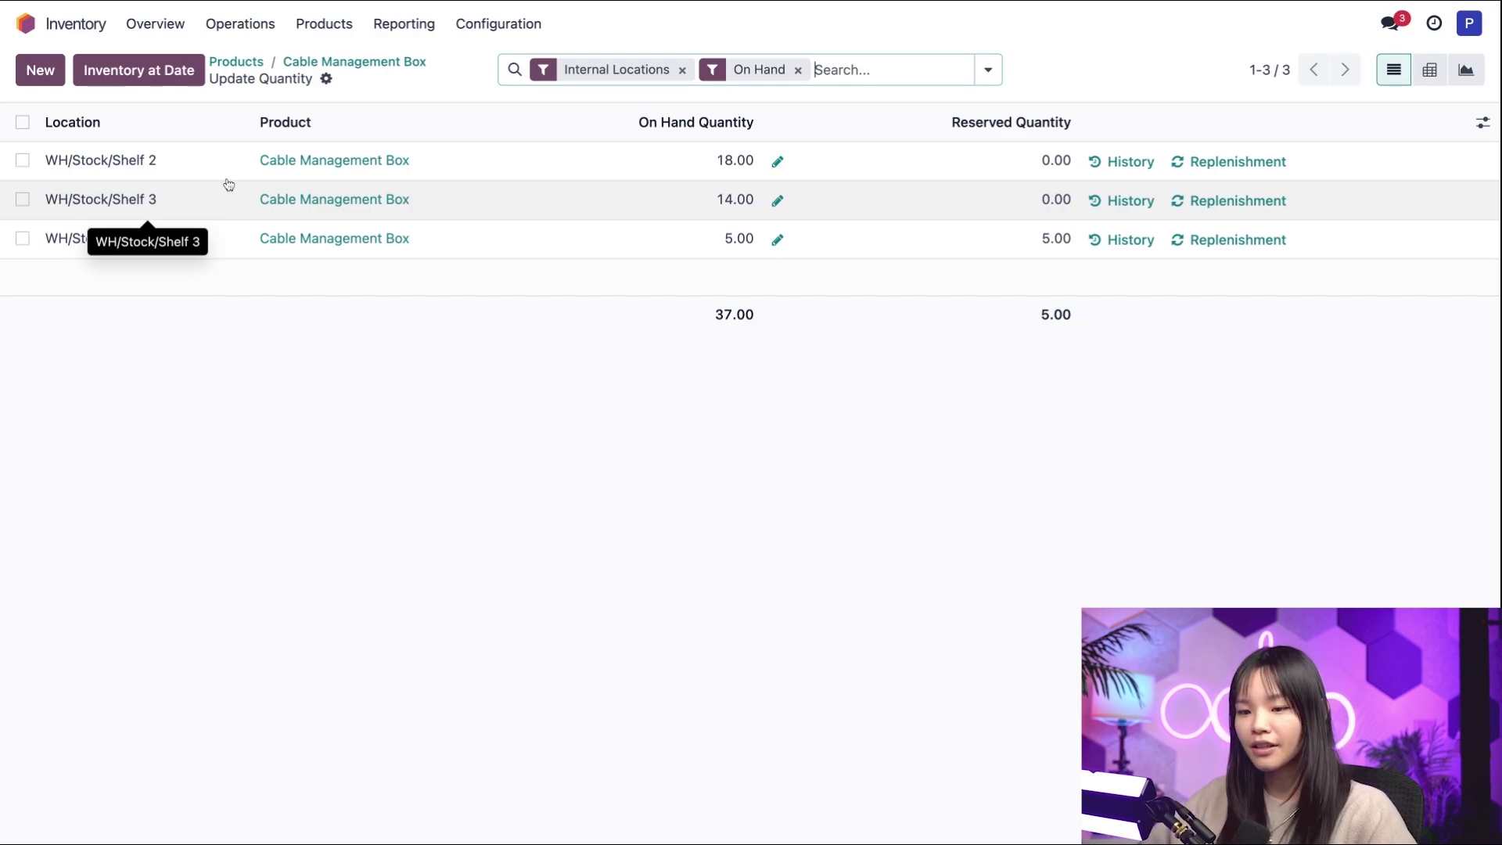
{"action": "left_click", "coordinate": [209, 127]}
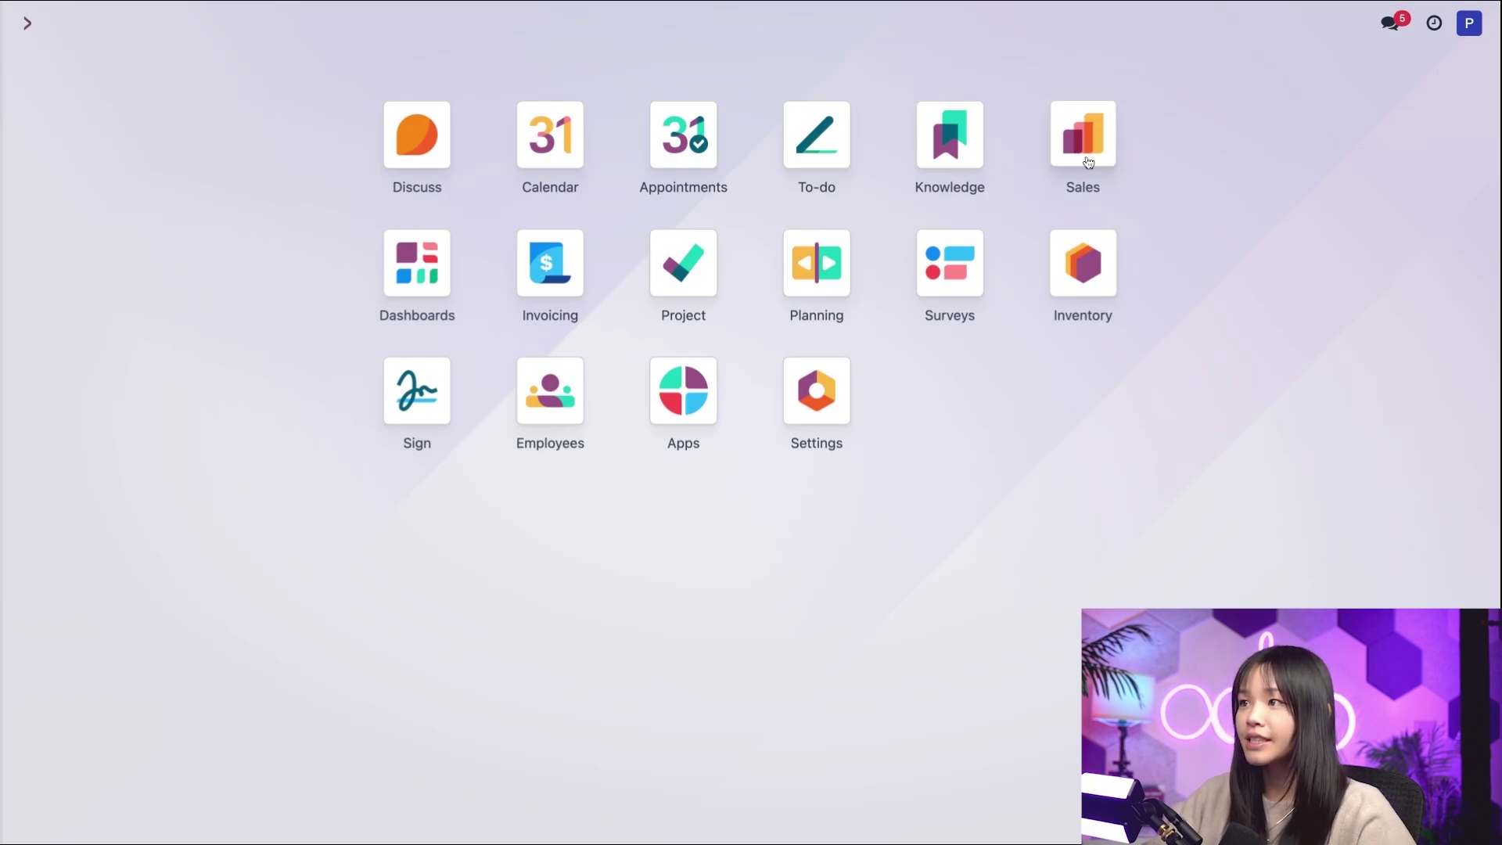
- Start a new sales quotation and choose its customer
{"action": "left_click", "coordinate": [1082, 142]}
{"action": "left_click", "coordinate": [40, 69]}
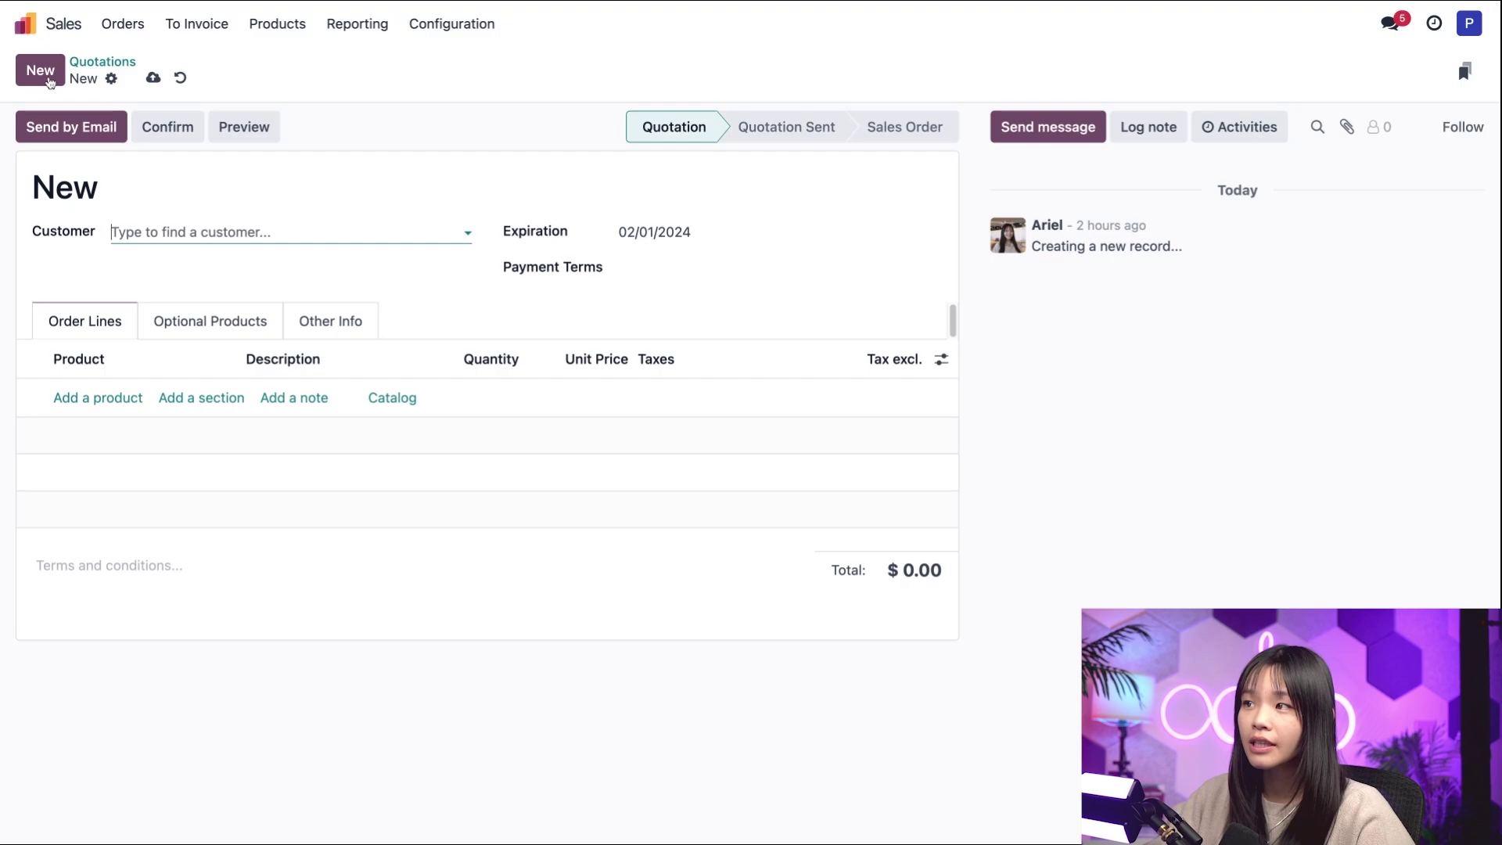
{"action": "left_click", "coordinate": [164, 232]}
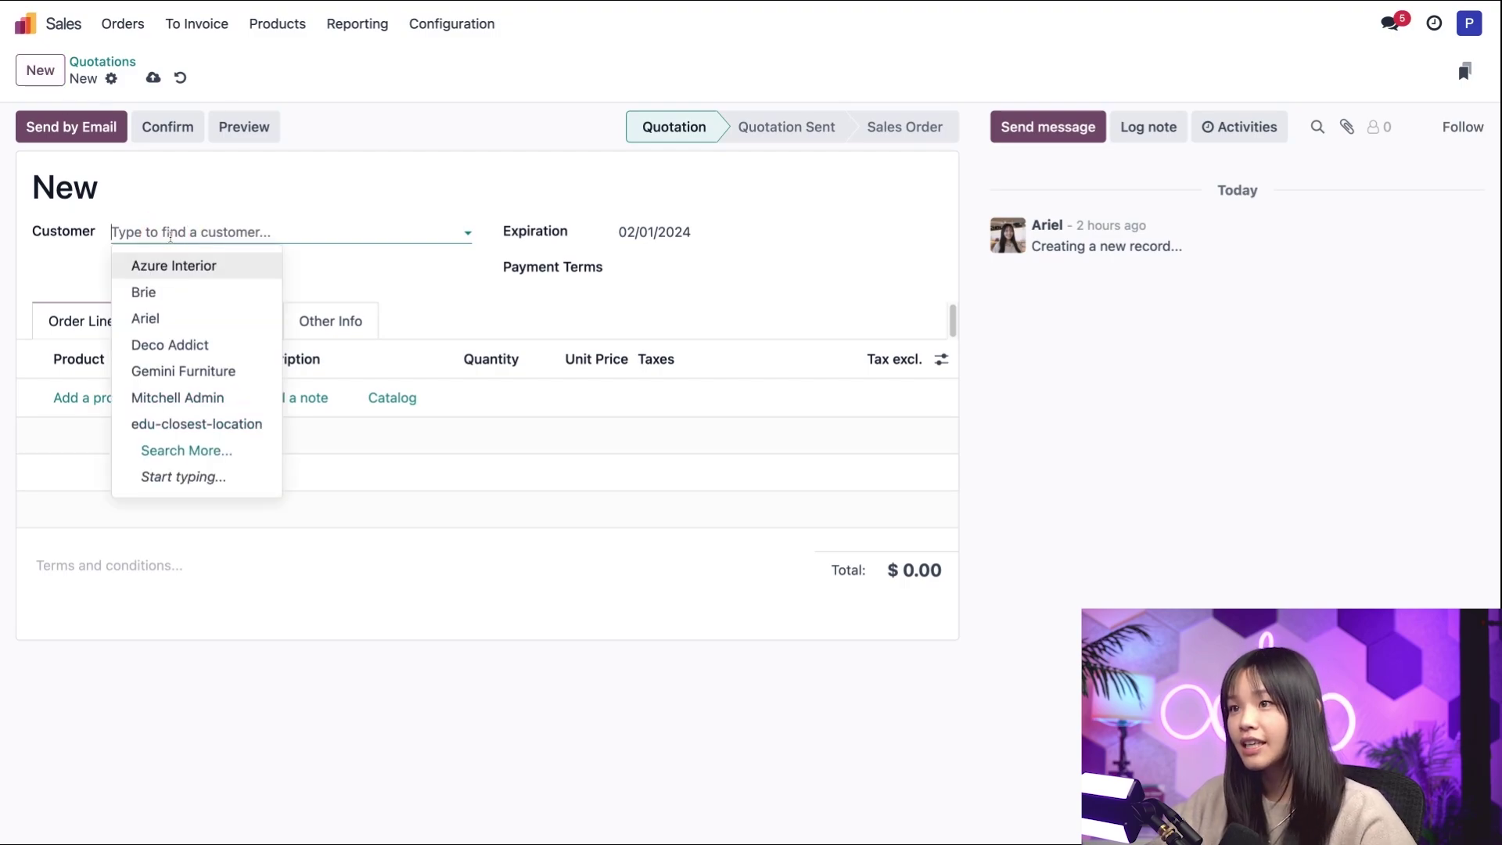
{"action": "left_click", "coordinate": [188, 291]}
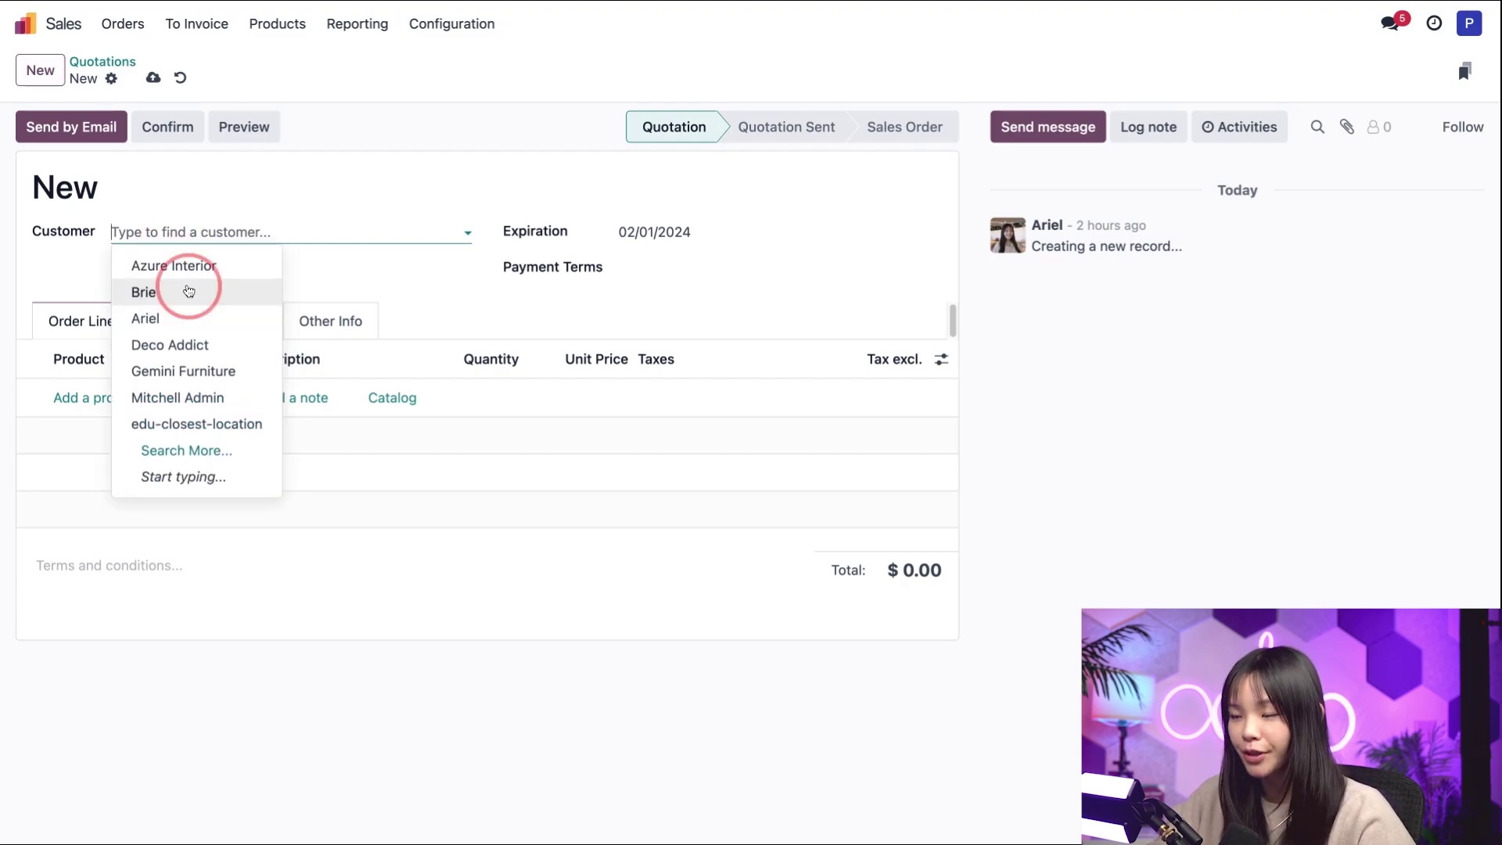
- Add 20 Cable Management Boxes to the quotation and confirm it
{"action": "left_click", "coordinate": [83, 398]}
{"action": "left_click", "coordinate": [105, 400]}
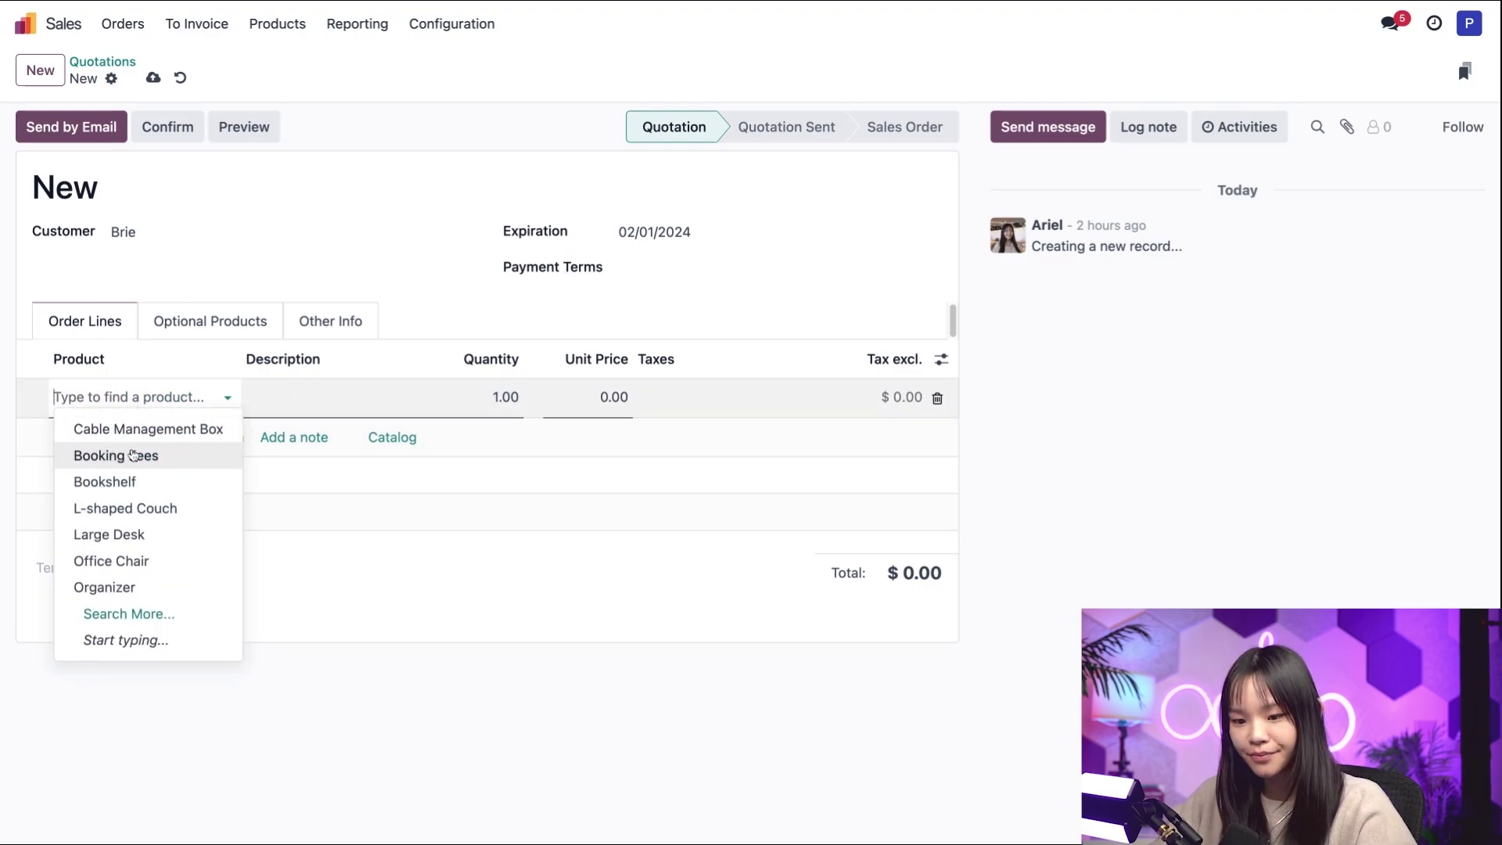
{"action": "left_click", "coordinate": [138, 430]}
{"action": "left_click", "coordinate": [494, 397]}
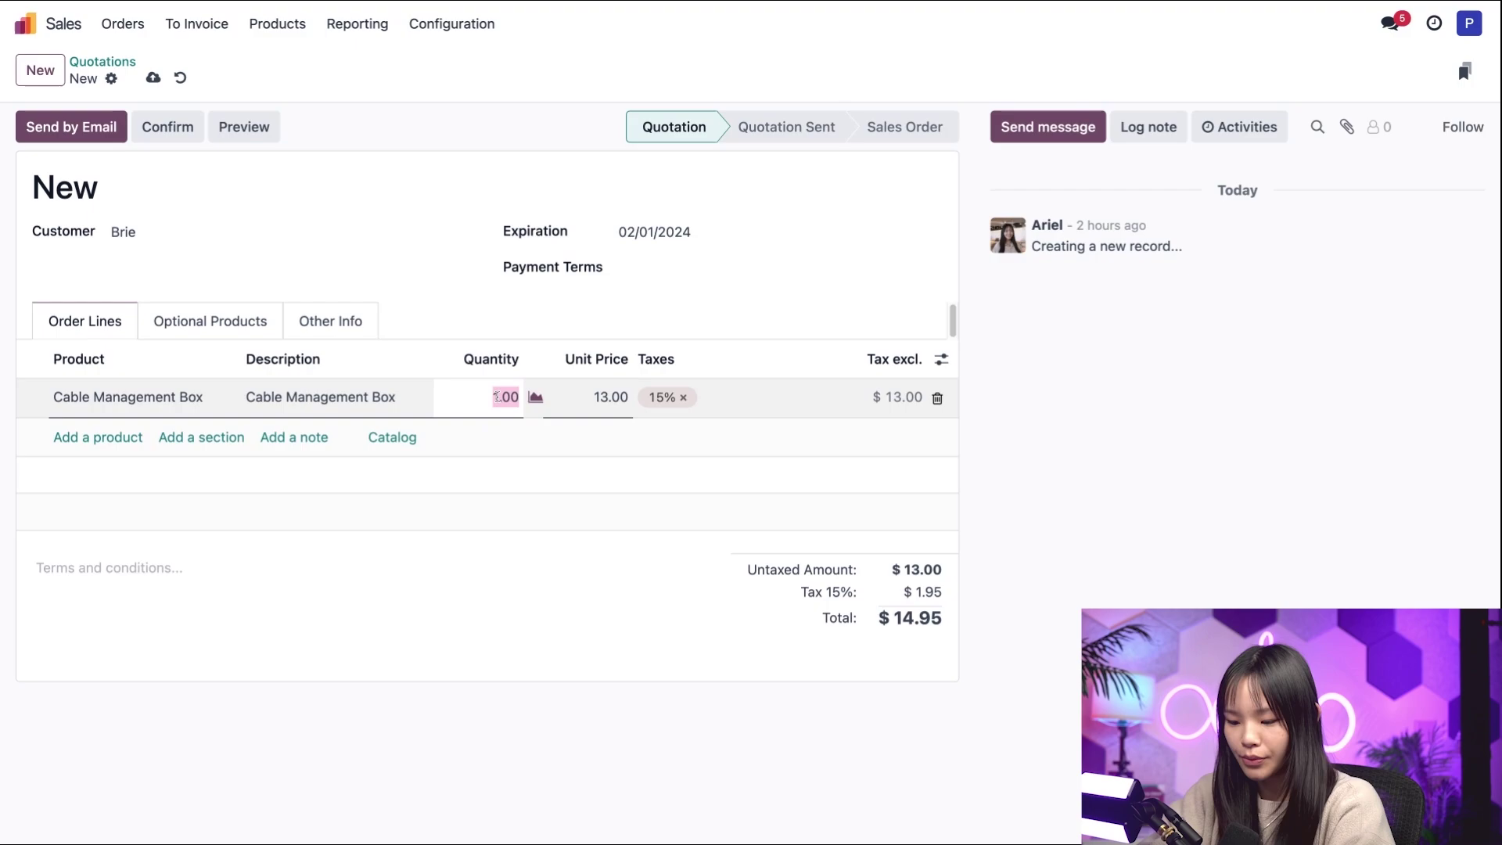
{"action": "type", "text": "20"}
{"action": "left_click", "coordinate": [1173, 425]}
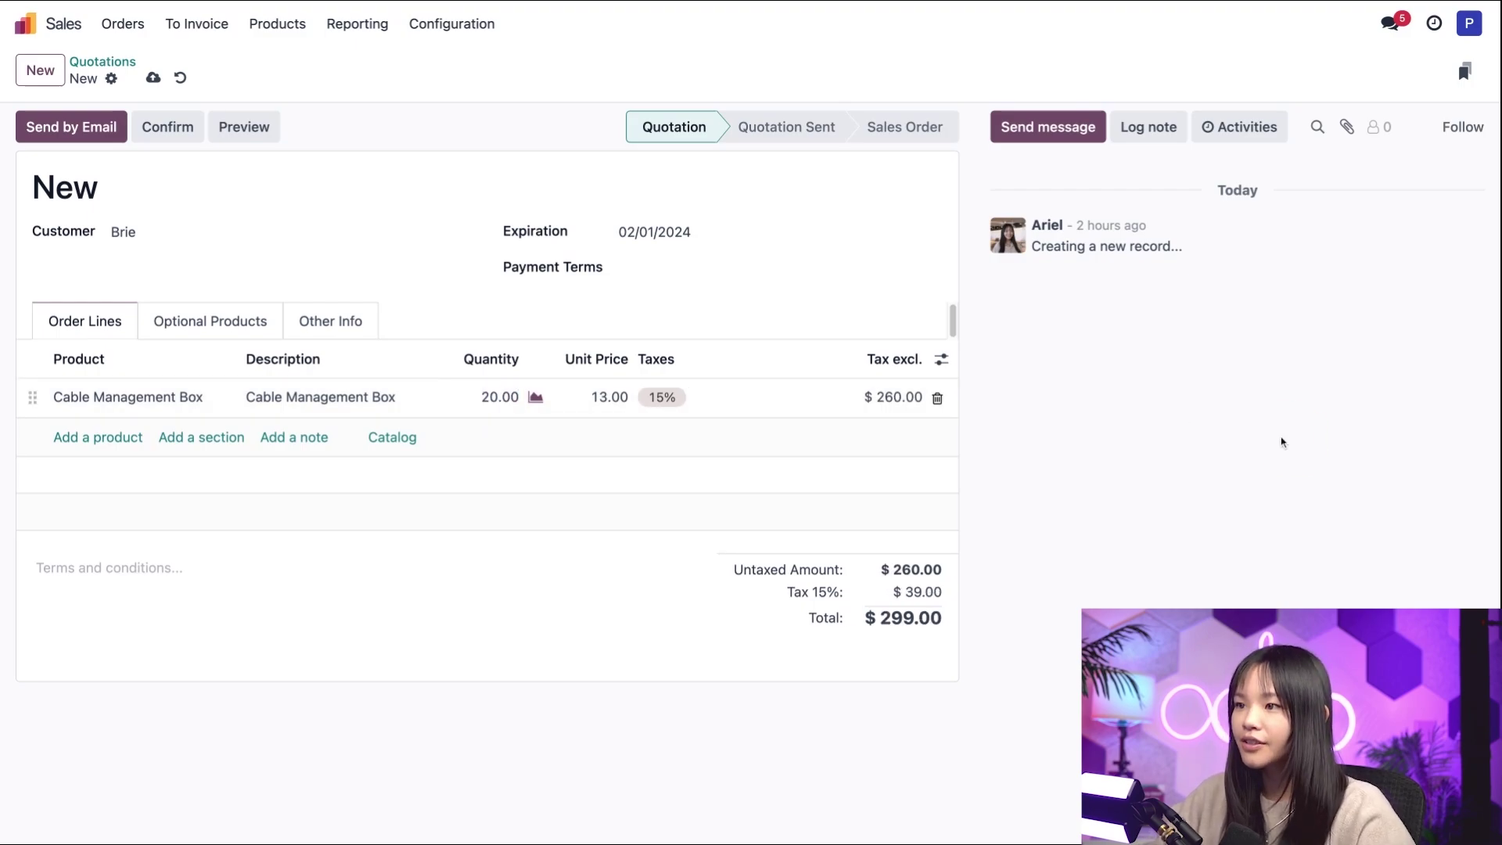
{"action": "left_click", "coordinate": [168, 128]}
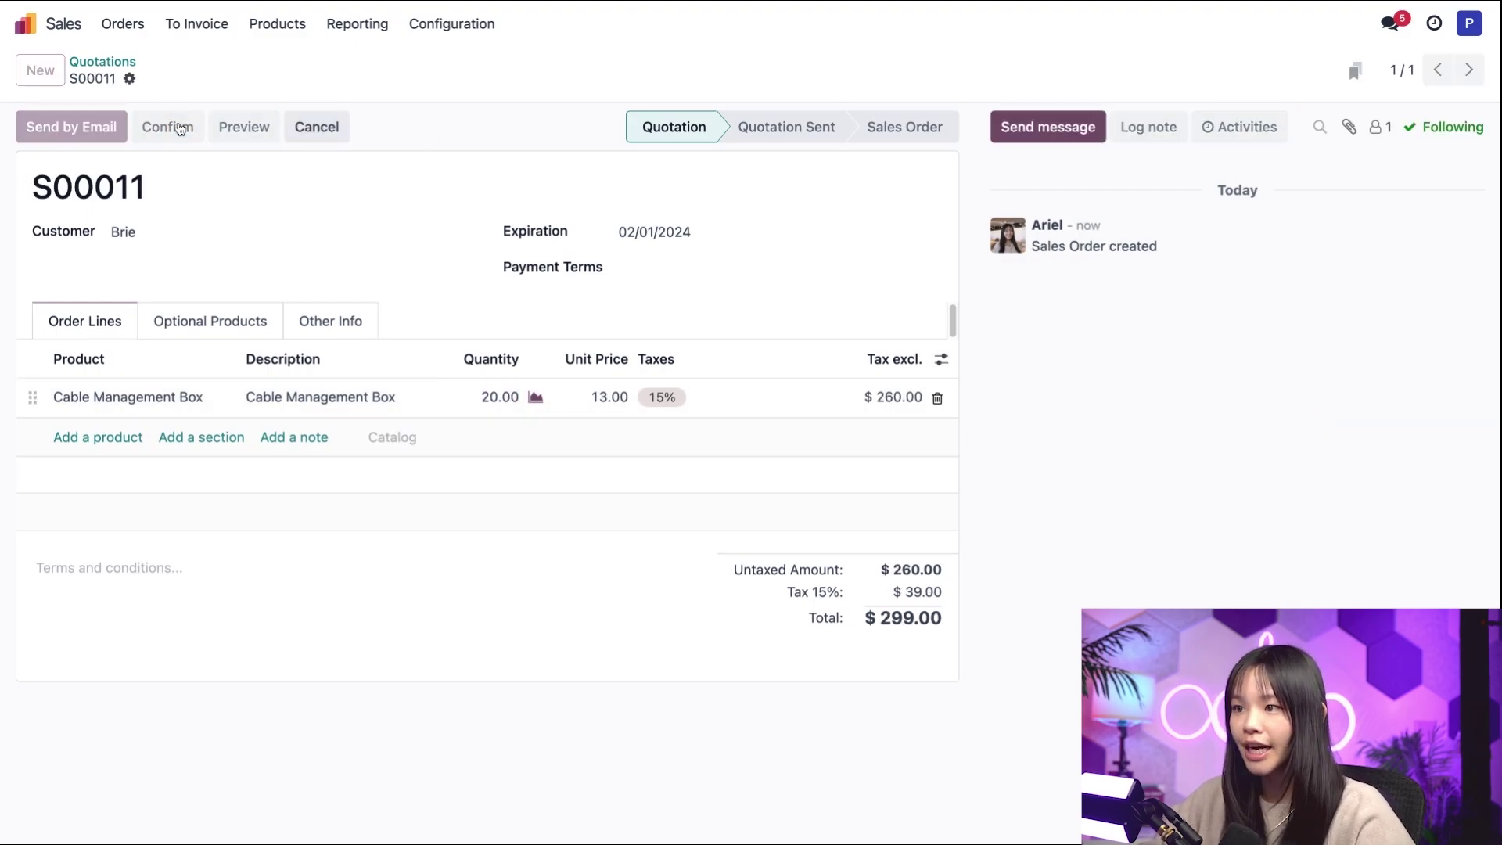
- Check delivery WH/OUT/00012 picks 18 boxes from Shelf 2 and 2 from Shelf 3
{"action": "left_click", "coordinate": [757, 71]}
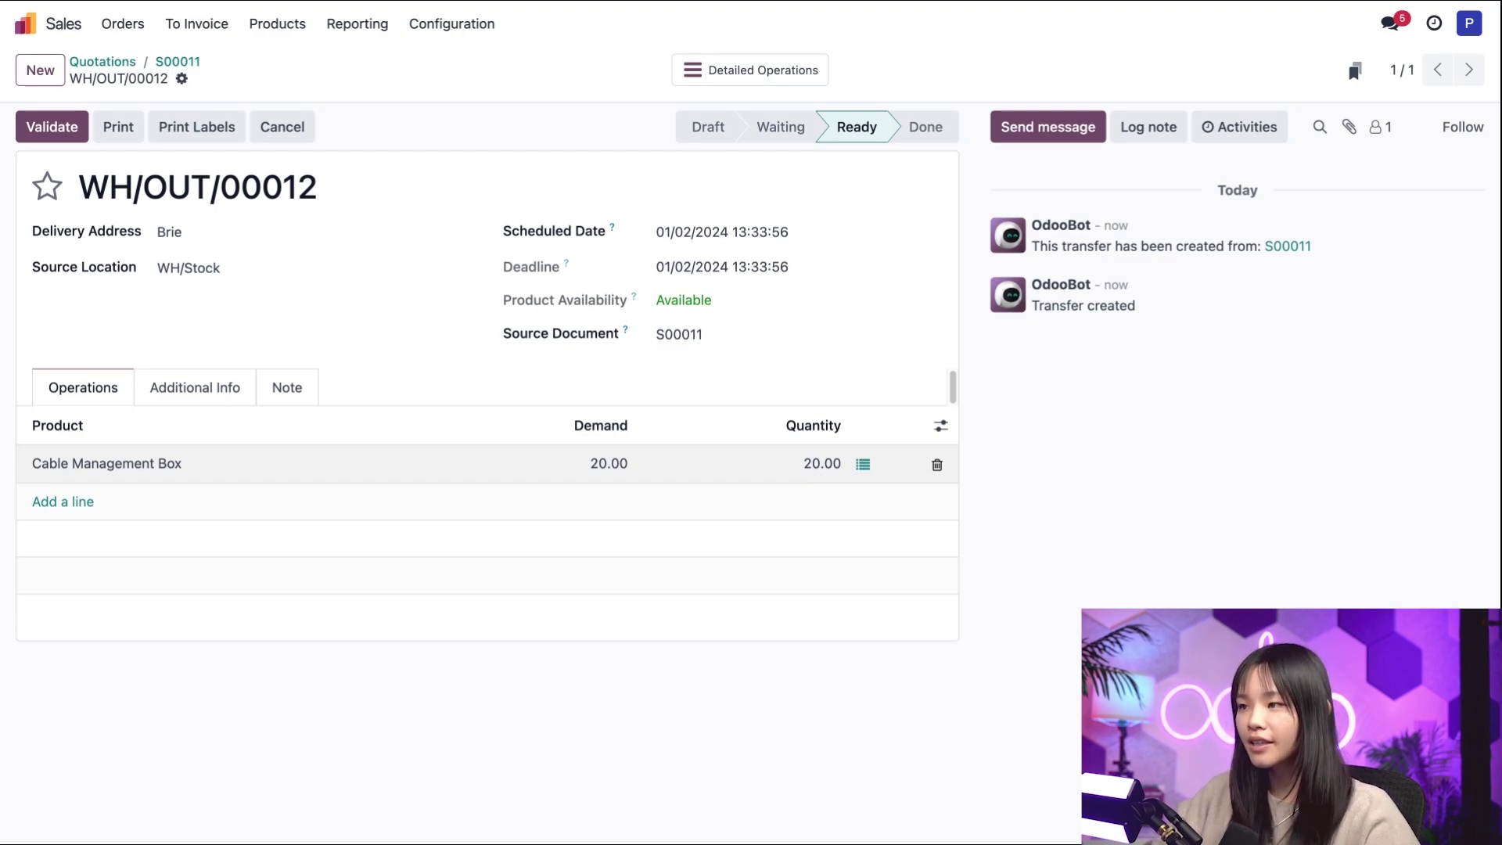
{"action": "left_click", "coordinate": [863, 463]}
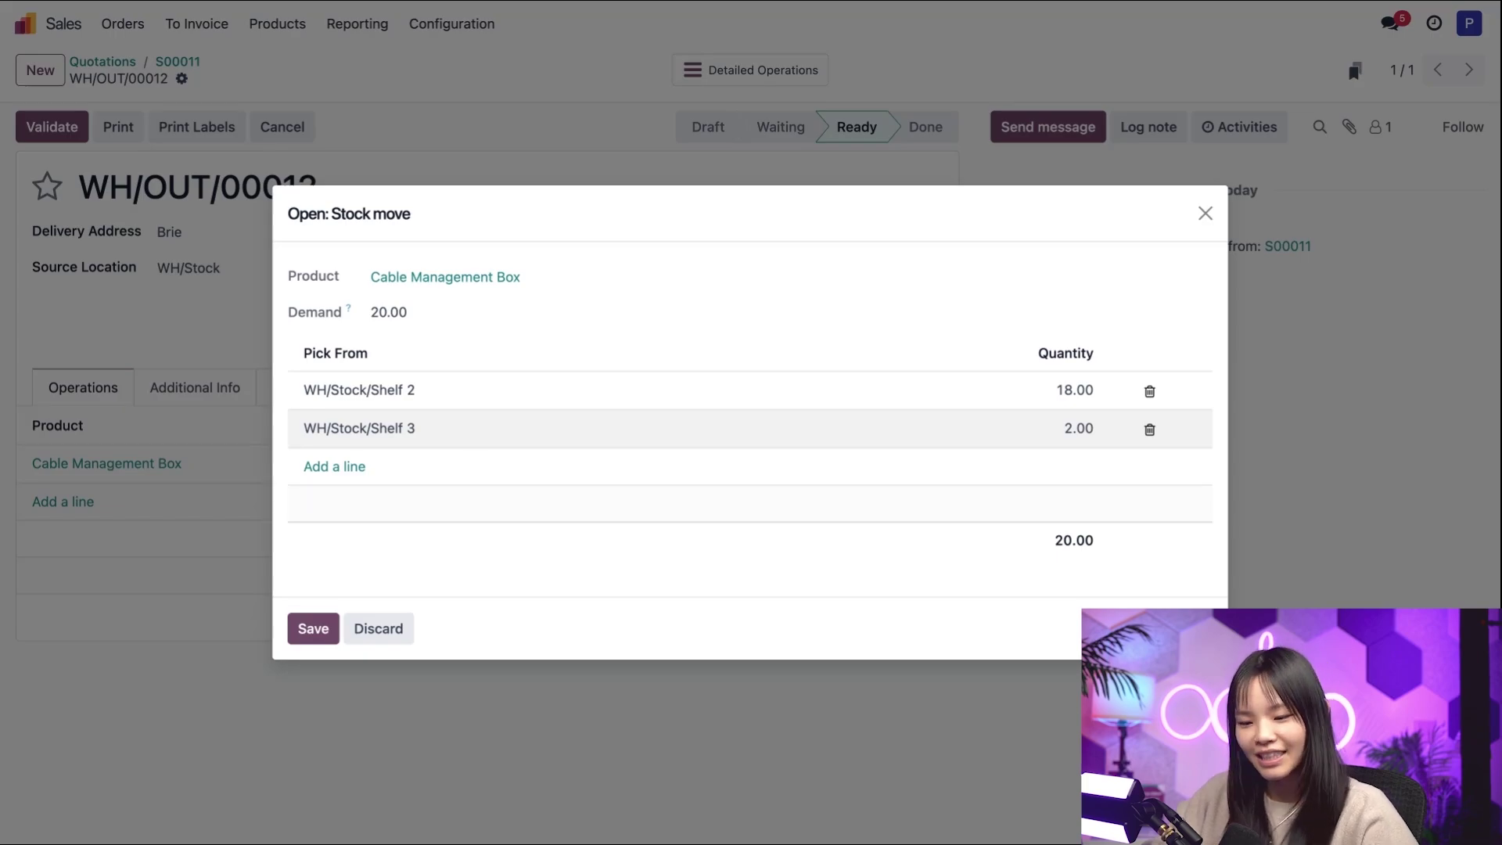
{"action": "left_click", "coordinate": [313, 629]}
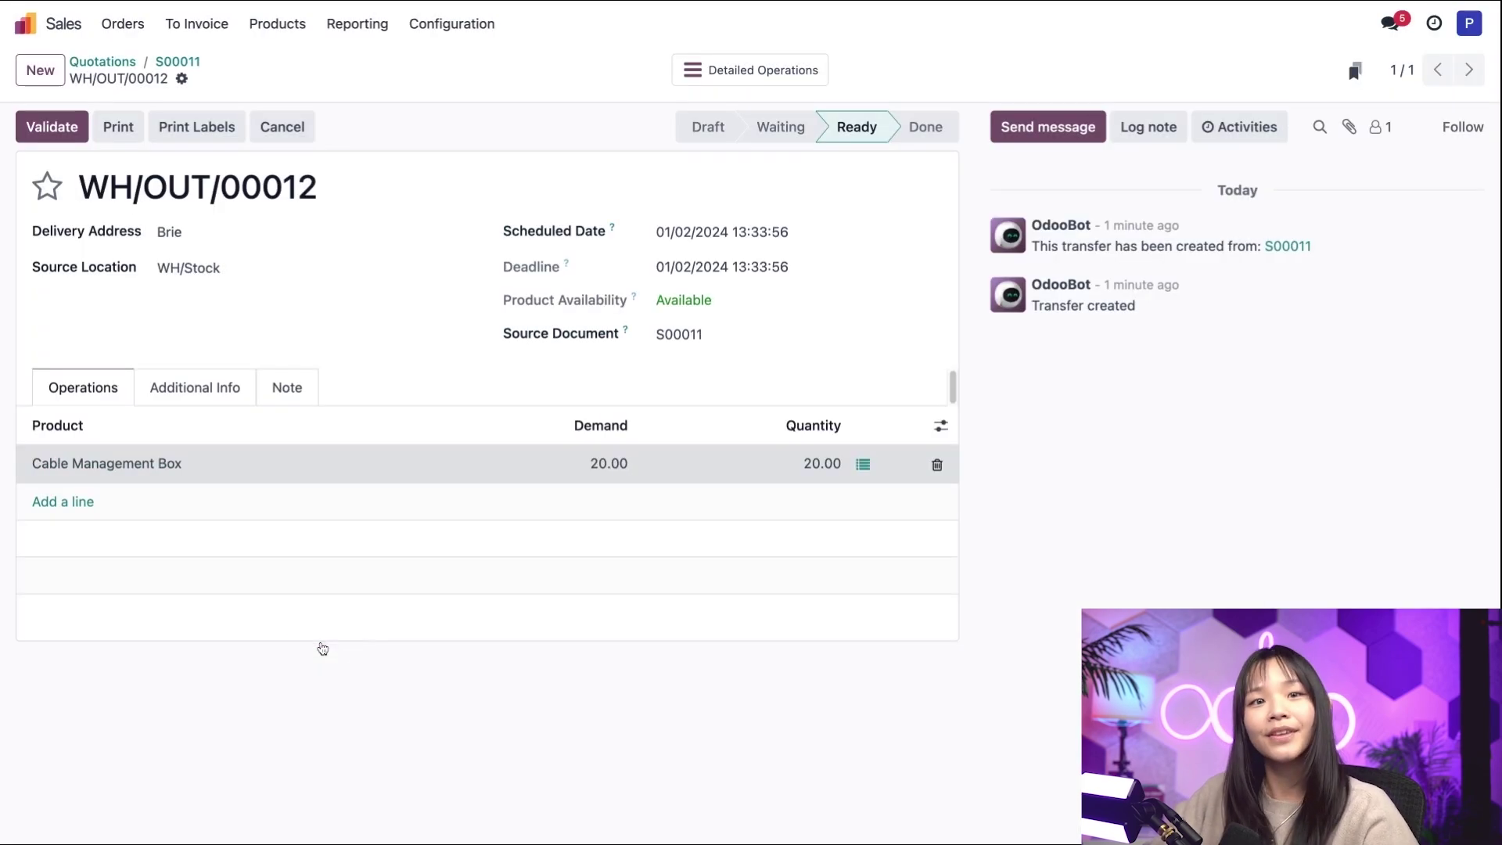